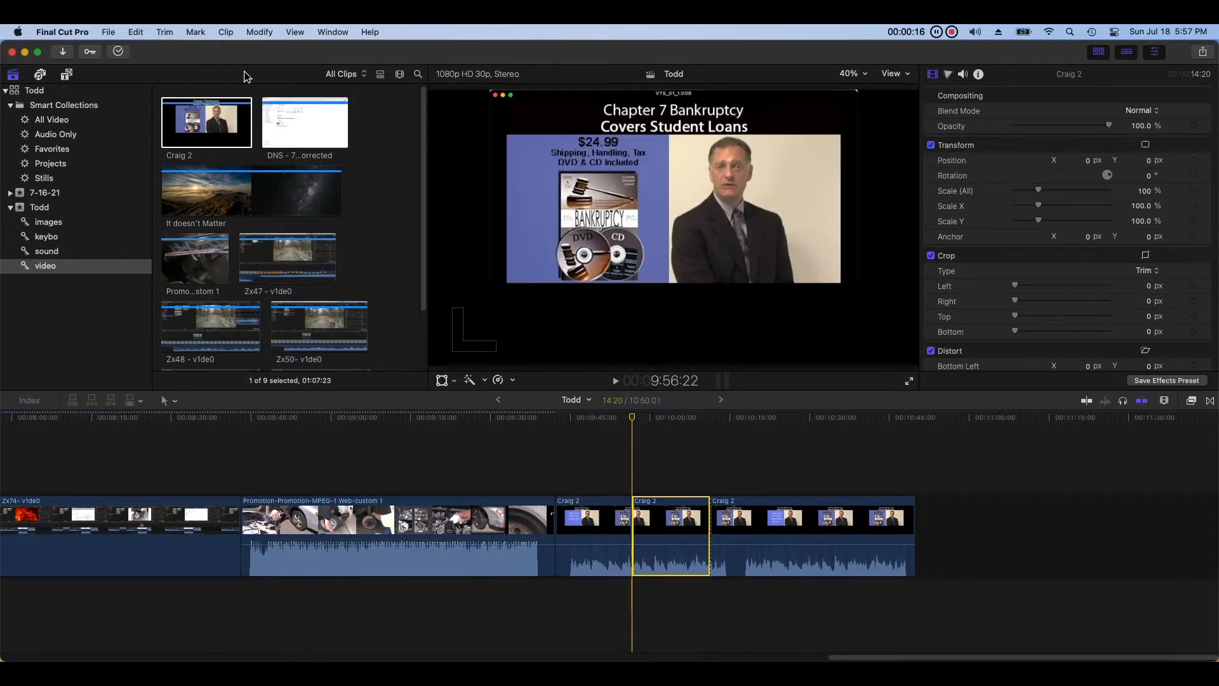
Step: Paste a copy of the bankruptcy clip segment and stack it as a connected clip directly above the original
{"action": "left_click", "coordinate": [136, 32]}
{"action": "left_click", "coordinate": [156, 128]}
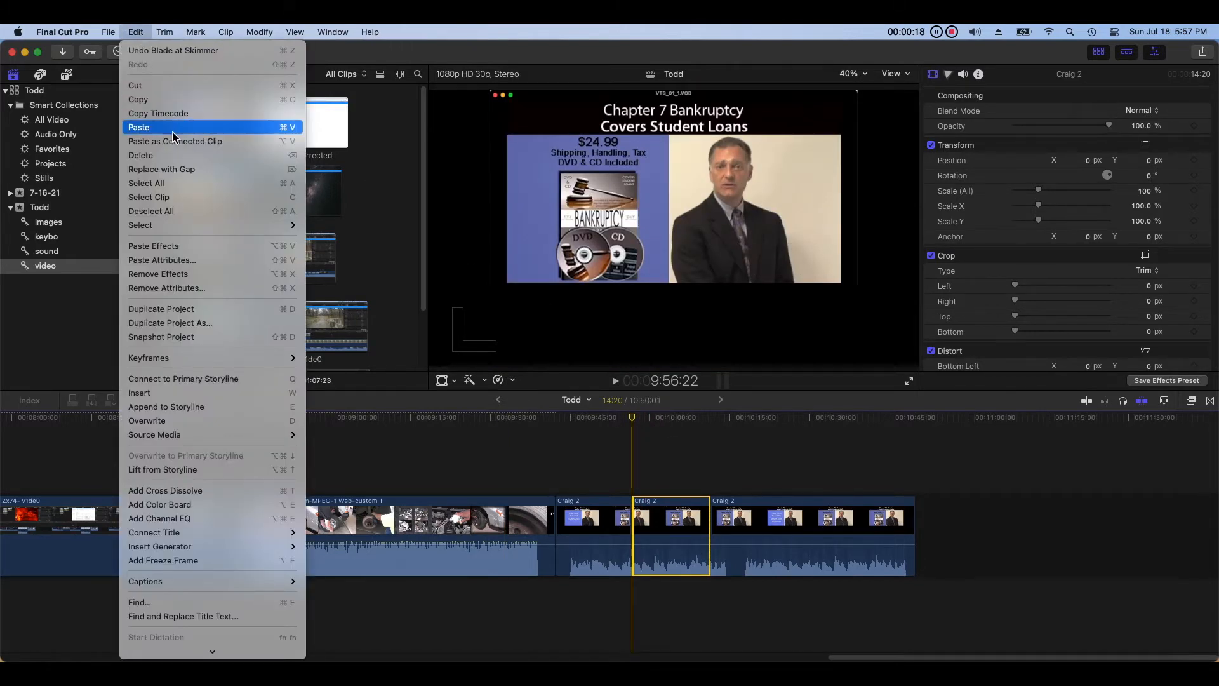
{"action": "key", "text": "cmd+4"}
{"action": "left_click", "coordinate": [662, 543]}
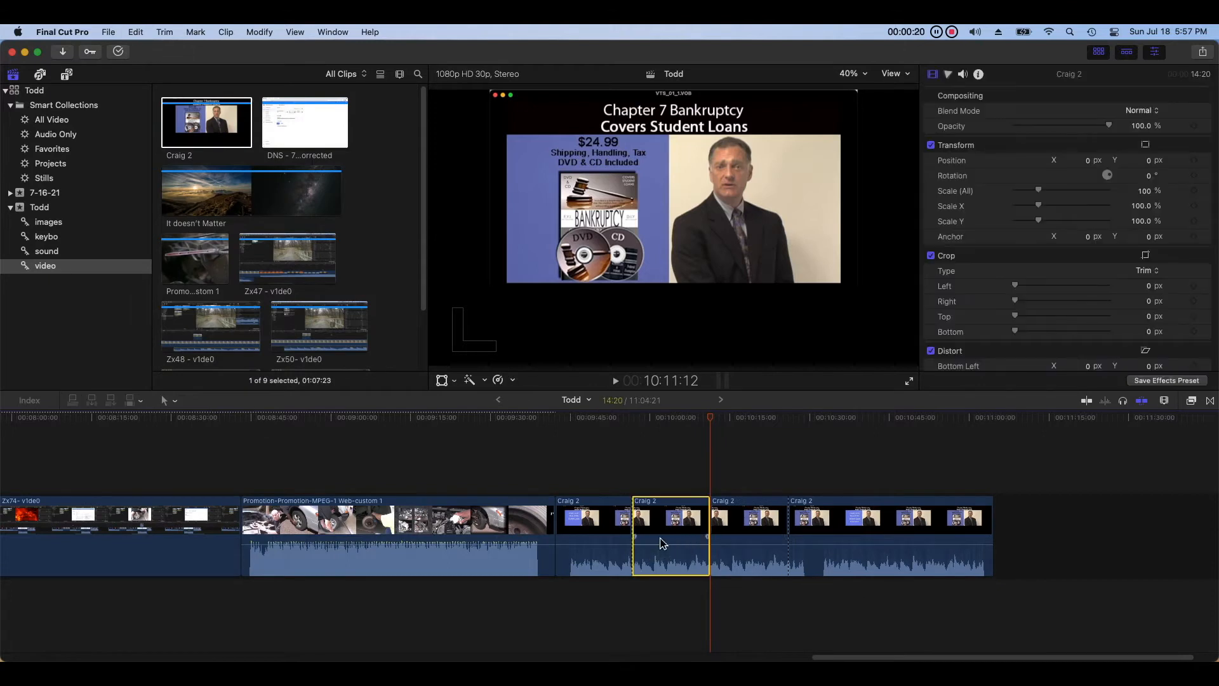
{"action": "left_click_drag", "start_coordinate": [662, 543], "coordinate": [665, 452]}
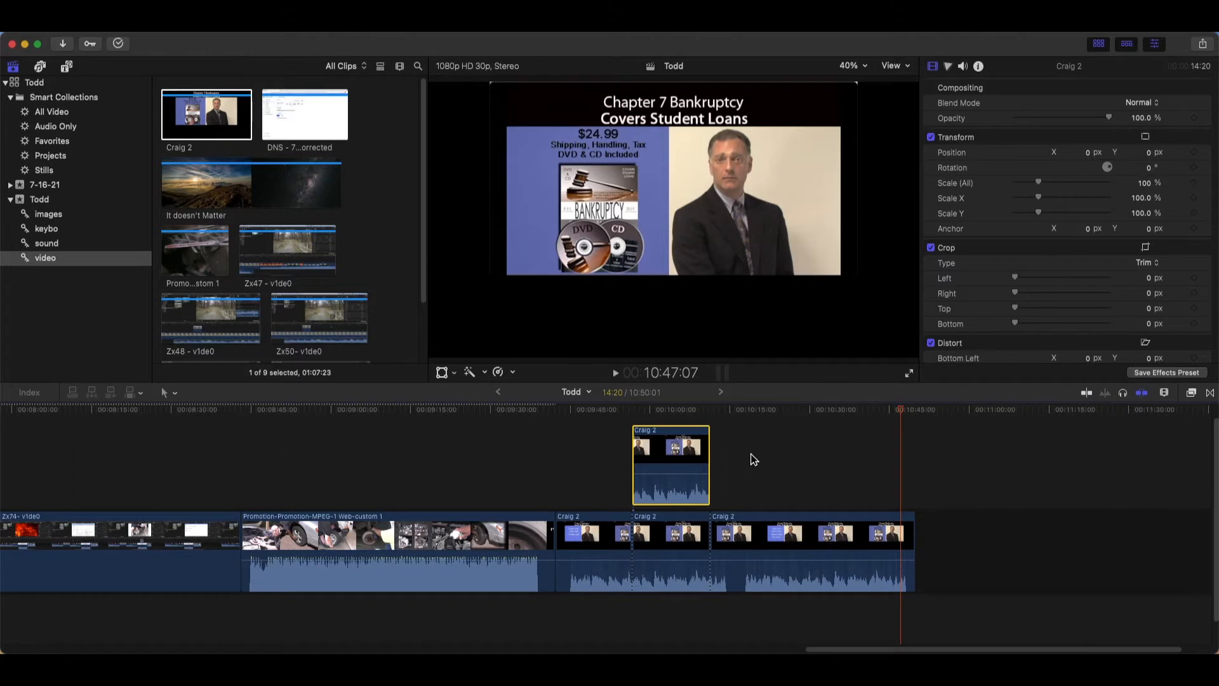
Step: Disable the original clip segment in the primary storyline beneath the connected copy
{"action": "left_click", "coordinate": [675, 536]}
{"action": "right_click", "coordinate": [675, 536]}
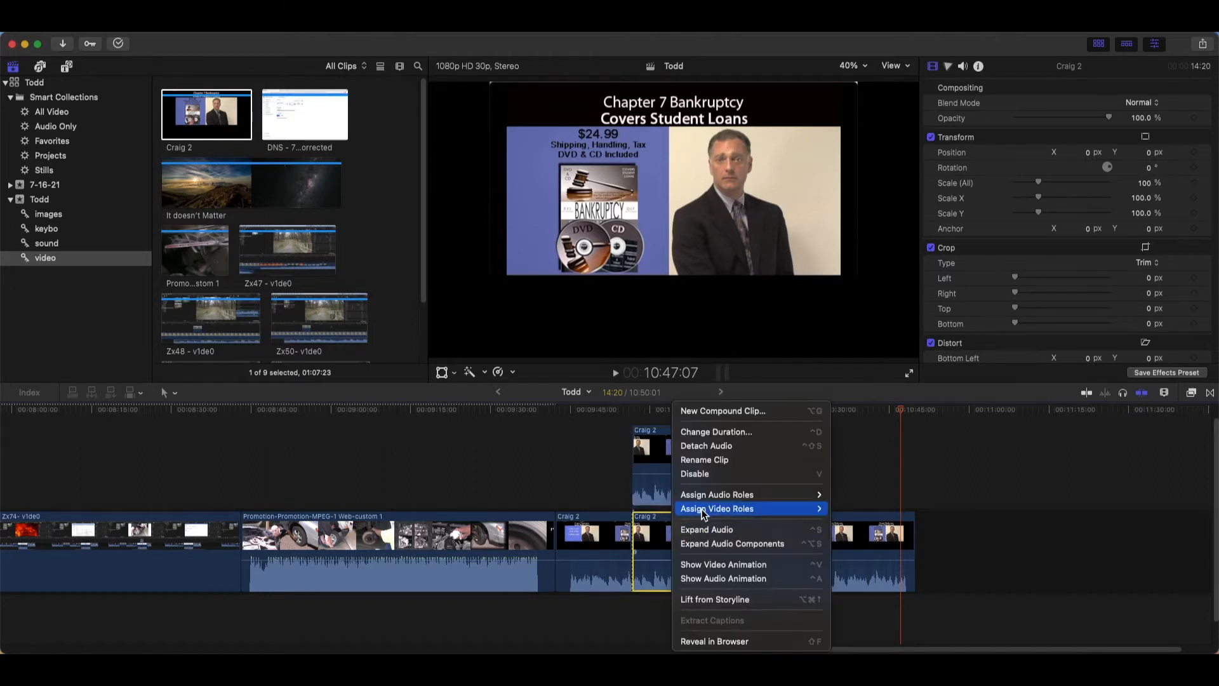
{"action": "left_click", "coordinate": [707, 478]}
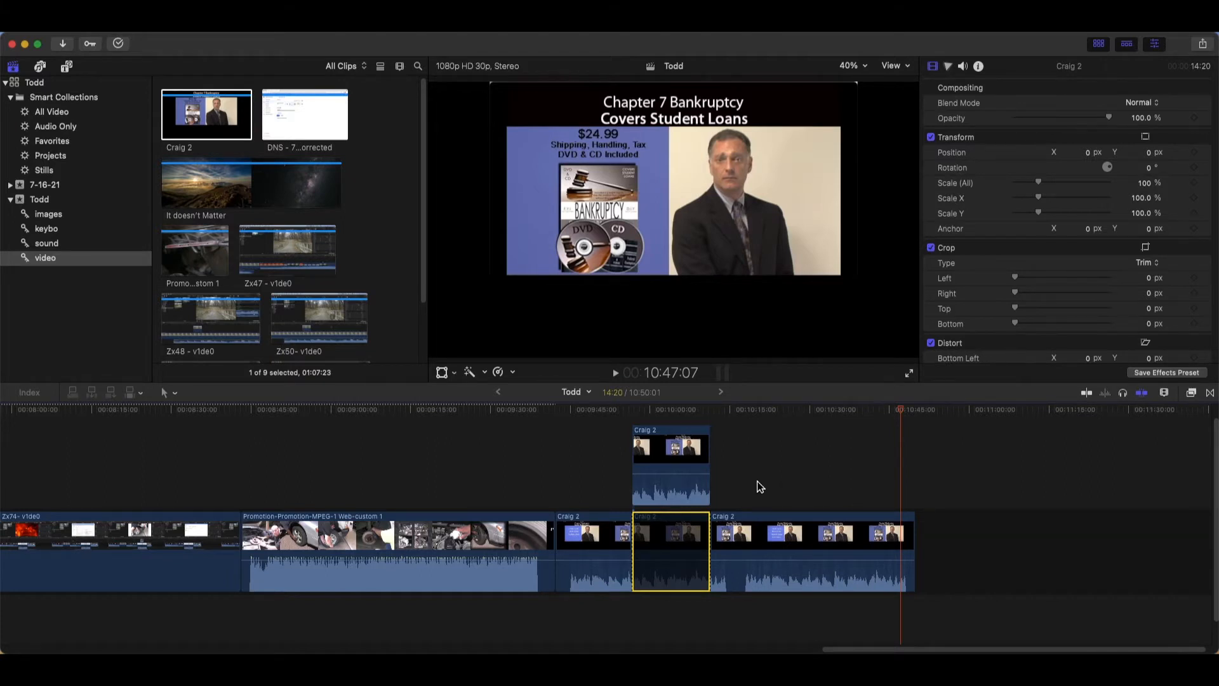
Step: Detach the audio from the connected copy above the storyline and delete that detached audio clip
{"action": "left_click", "coordinate": [661, 467]}
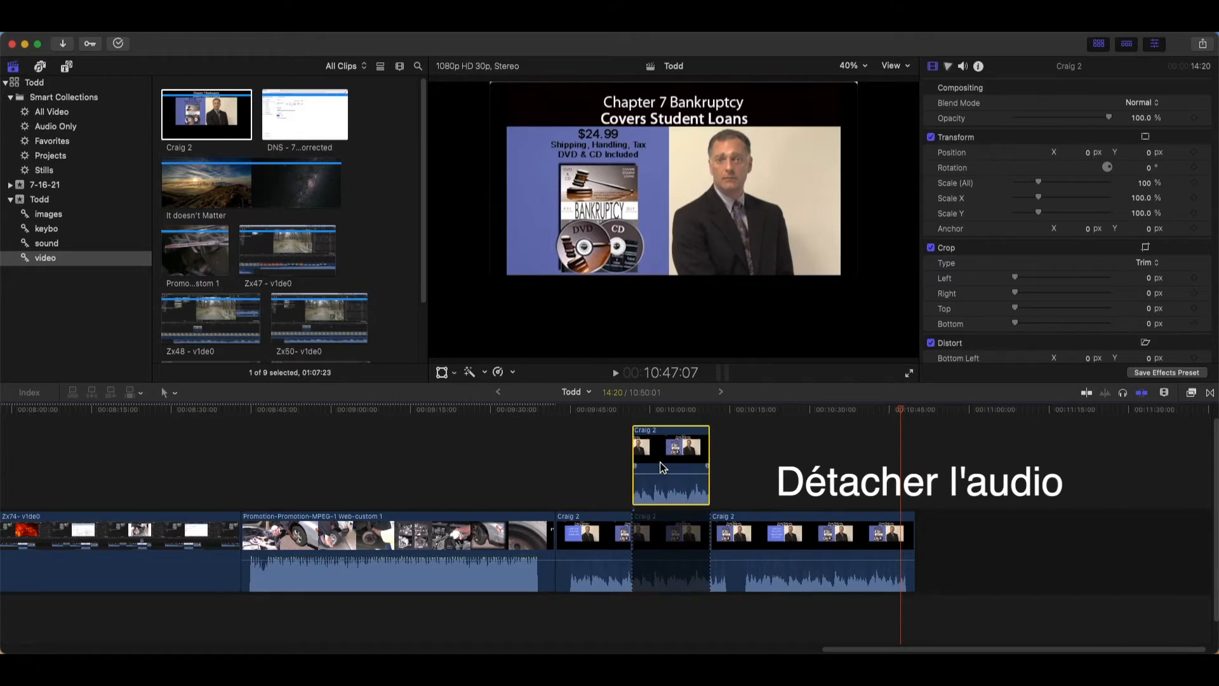
{"action": "right_click", "coordinate": [661, 467]}
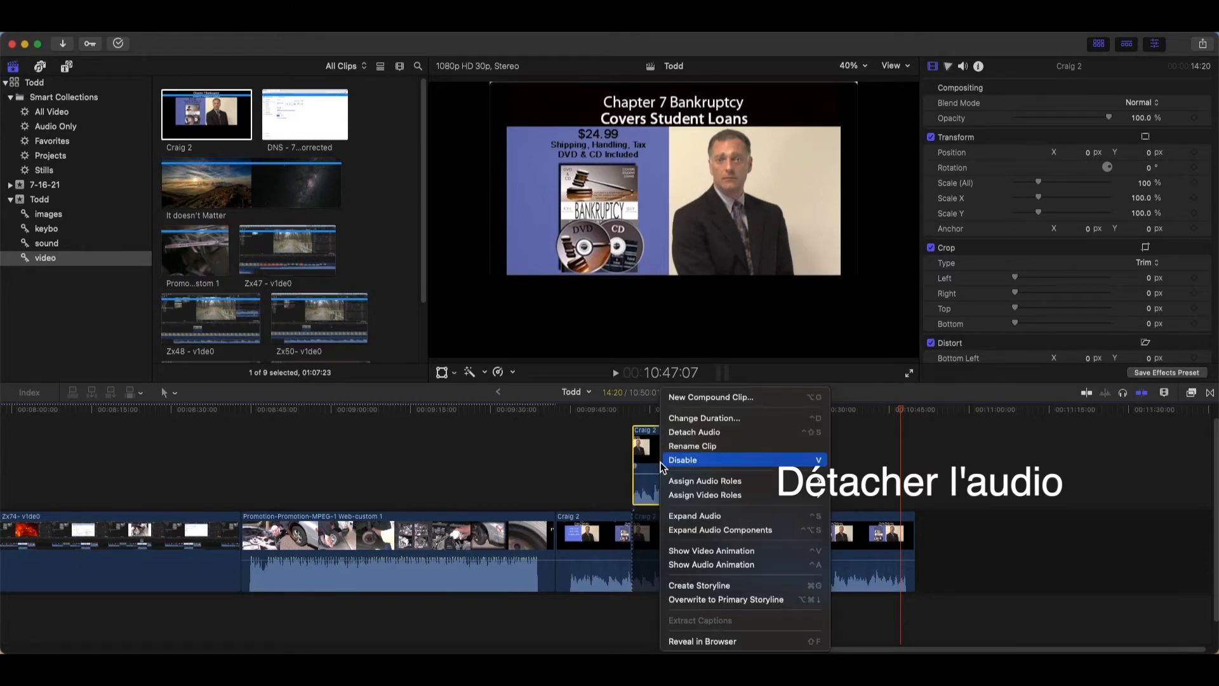
{"action": "left_click", "coordinate": [689, 432]}
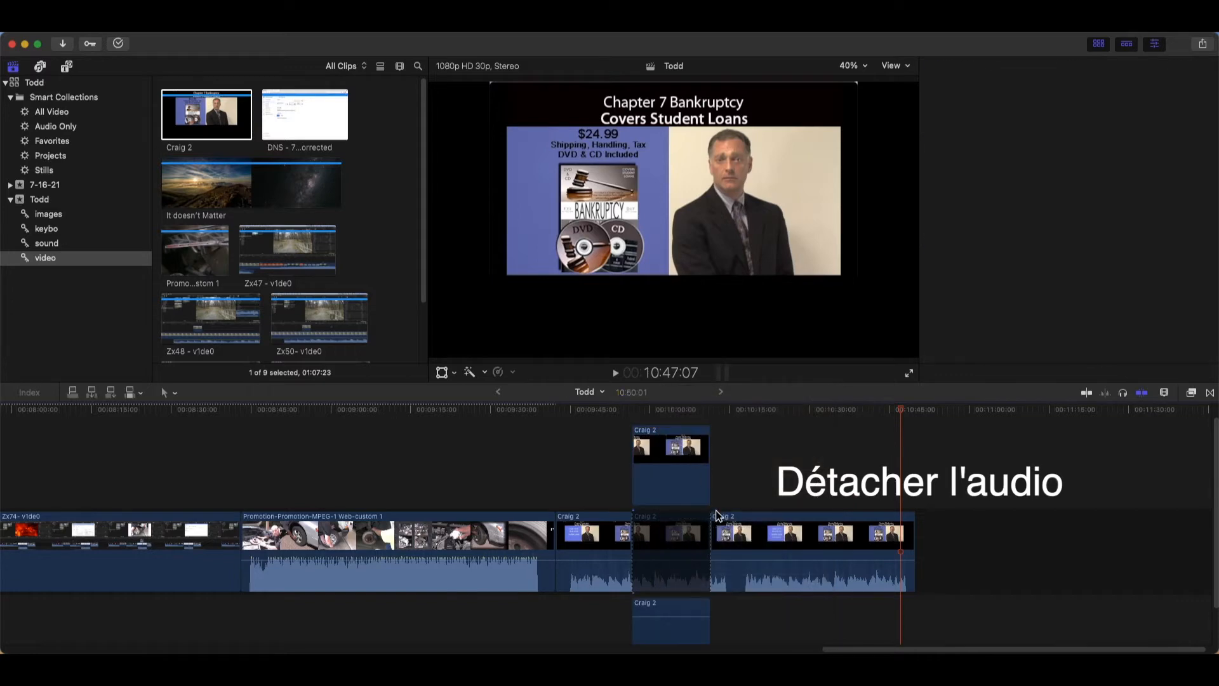
{"action": "key", "text": "super+4"}
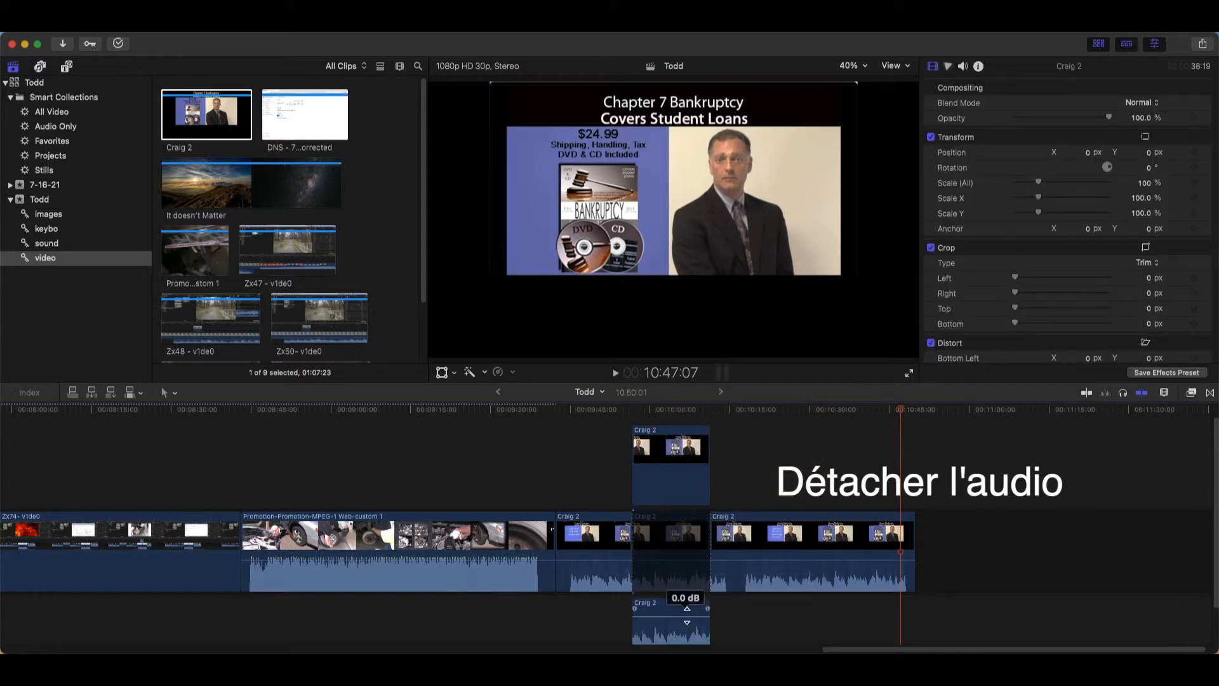
{"action": "left_click", "coordinate": [680, 615]}
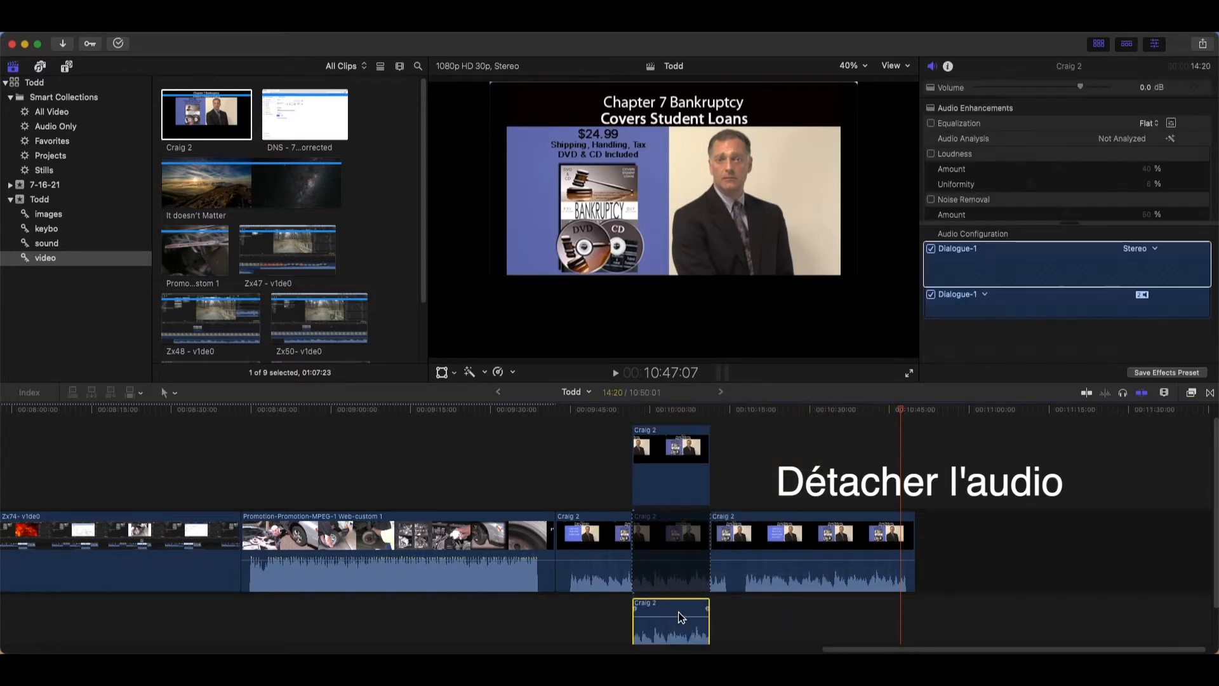
{"action": "key", "text": "Delete"}
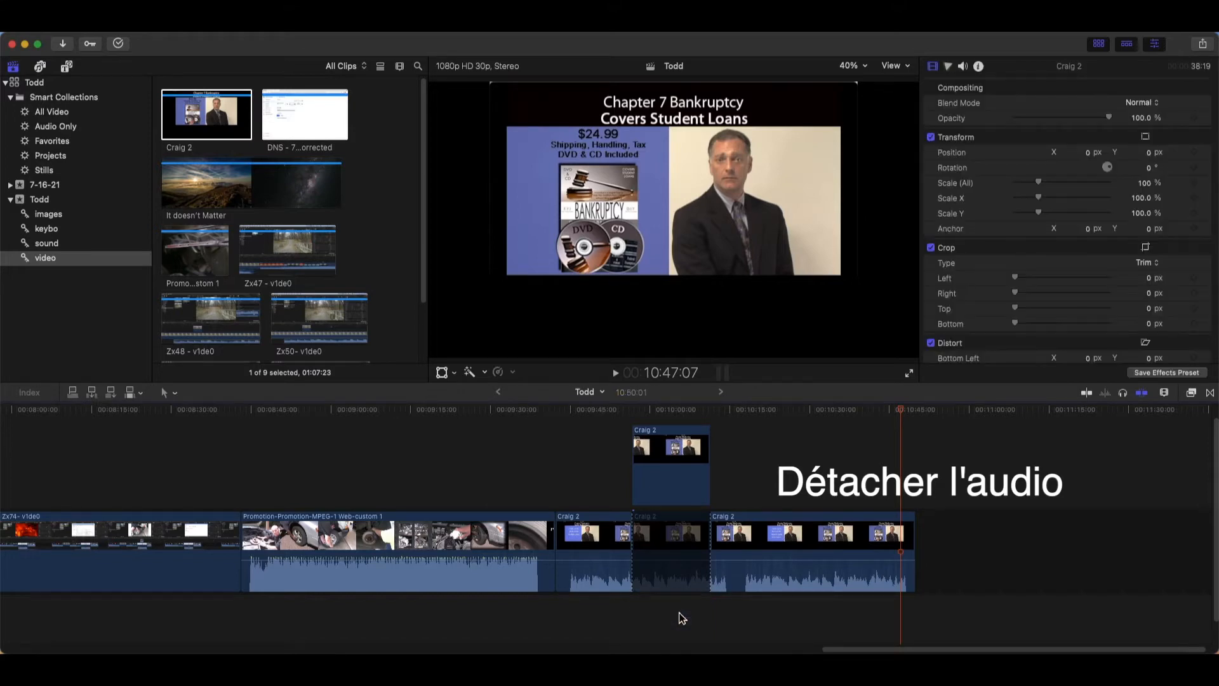
{"action": "left_click", "coordinate": [767, 464]}
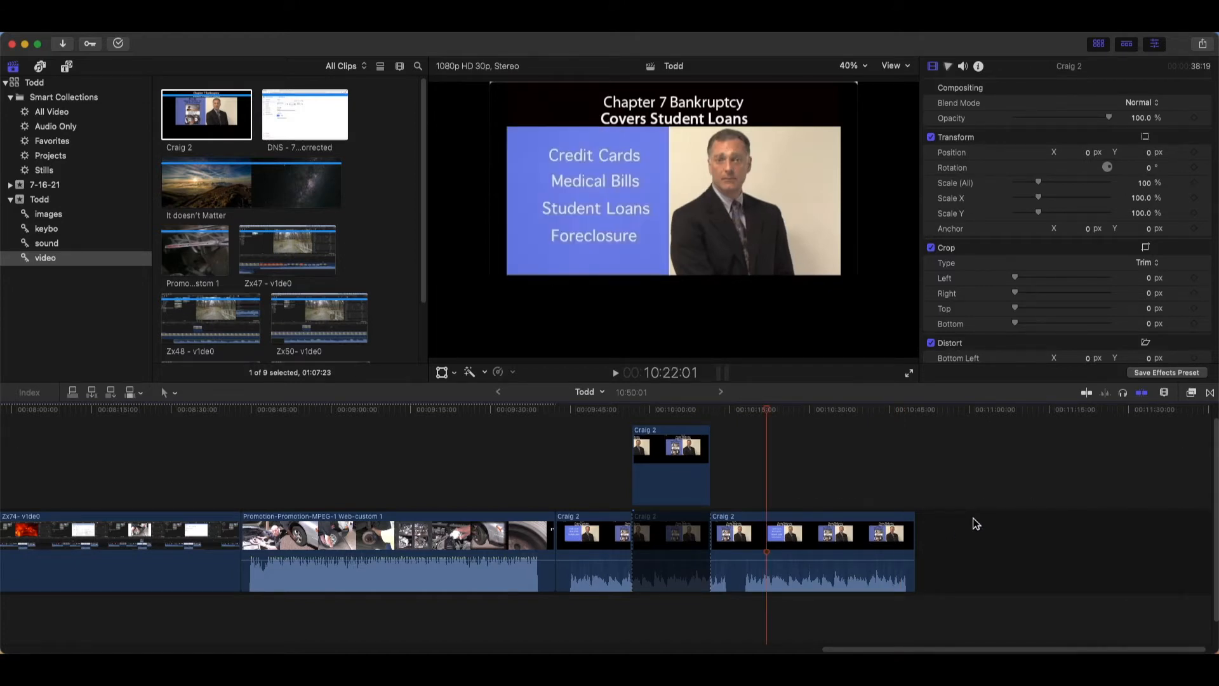
Step: Scale the connected copy up to 138% with the playhead placed over it
{"action": "left_click", "coordinate": [696, 478]}
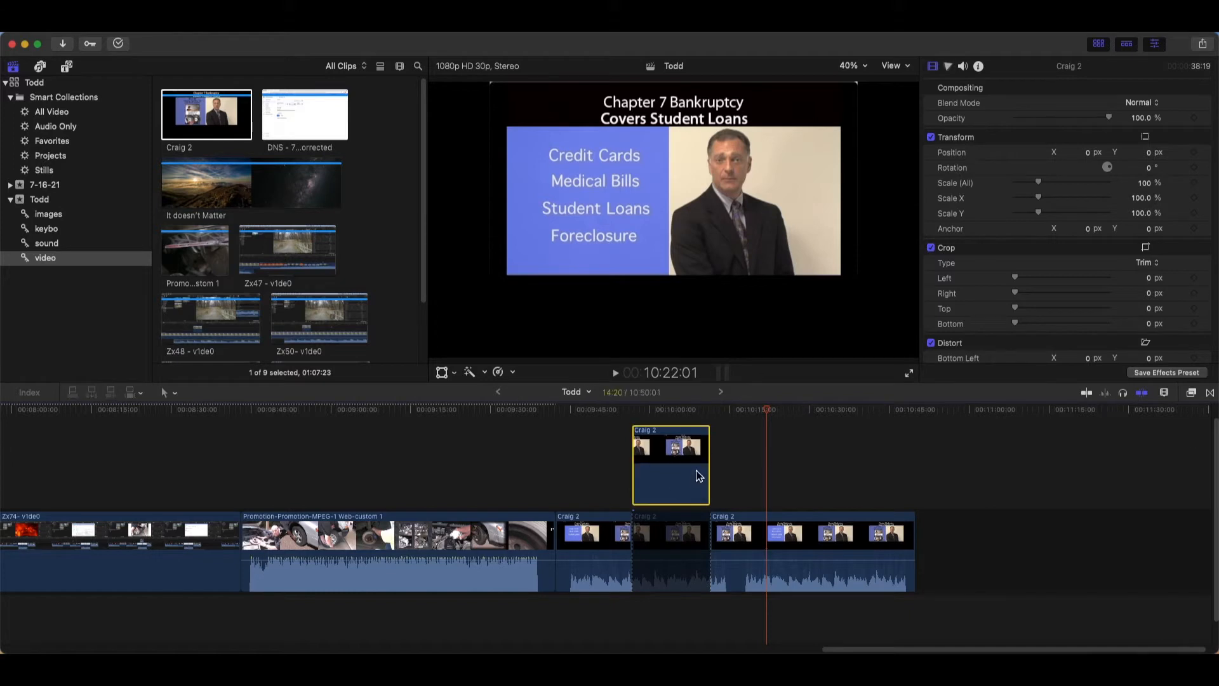
{"action": "left_click_drag", "start_coordinate": [767, 409], "coordinate": [686, 415]}
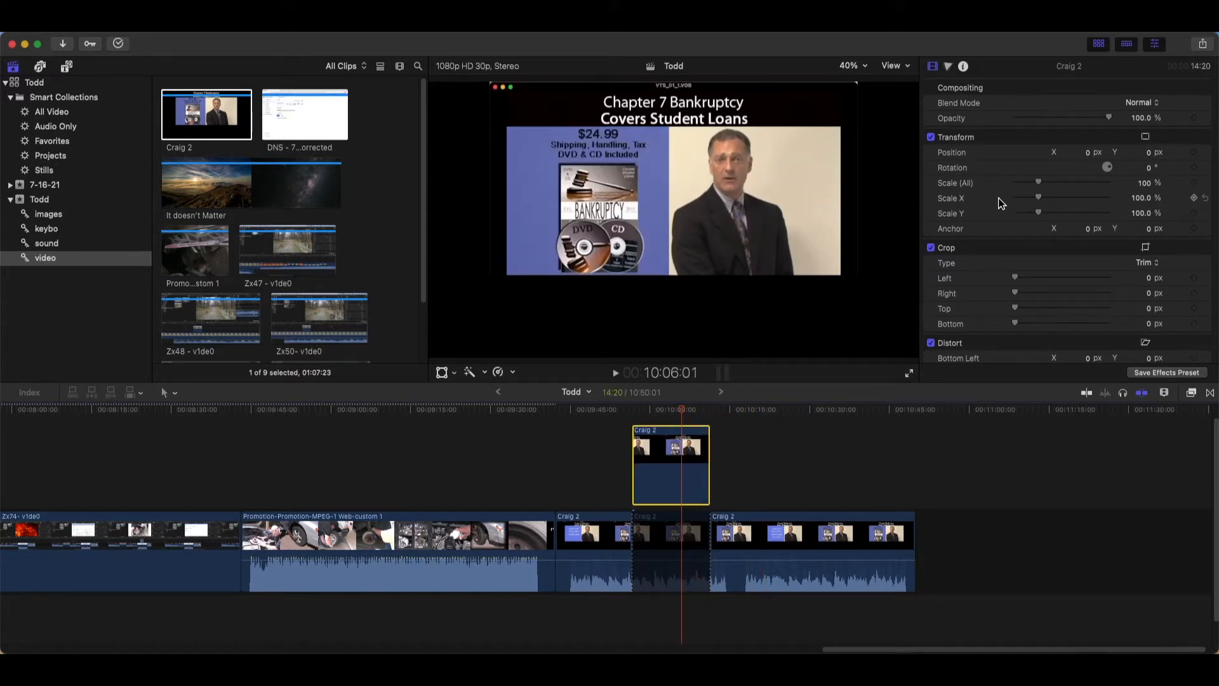
{"action": "left_click_drag", "start_coordinate": [1038, 183], "coordinate": [1049, 187]}
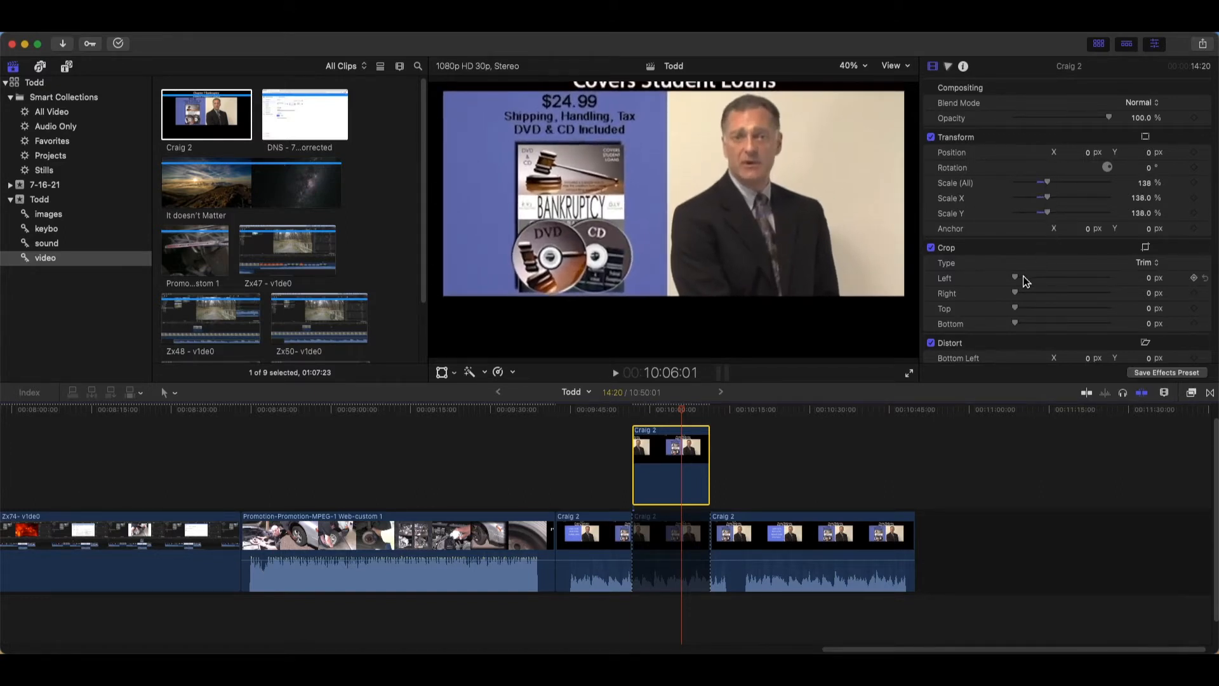
Step: Crop the connected copy around the speaker: Left 949 px, Right 528 px, Top 188 px, Bottom 541 px
{"action": "left_click_drag", "start_coordinate": [1015, 293], "coordinate": [1063, 325]}
{"action": "left_click_drag", "start_coordinate": [1015, 277], "coordinate": [1102, 294]}
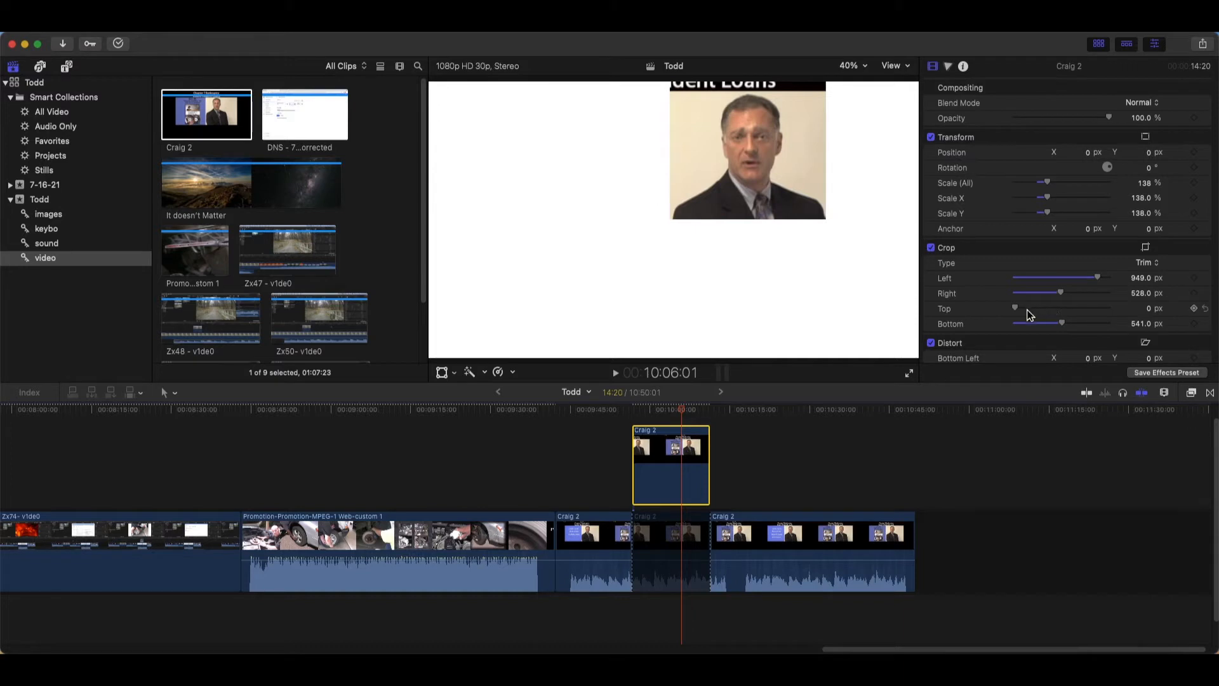
{"action": "left_click_drag", "start_coordinate": [1023, 315], "coordinate": [1037, 317]}
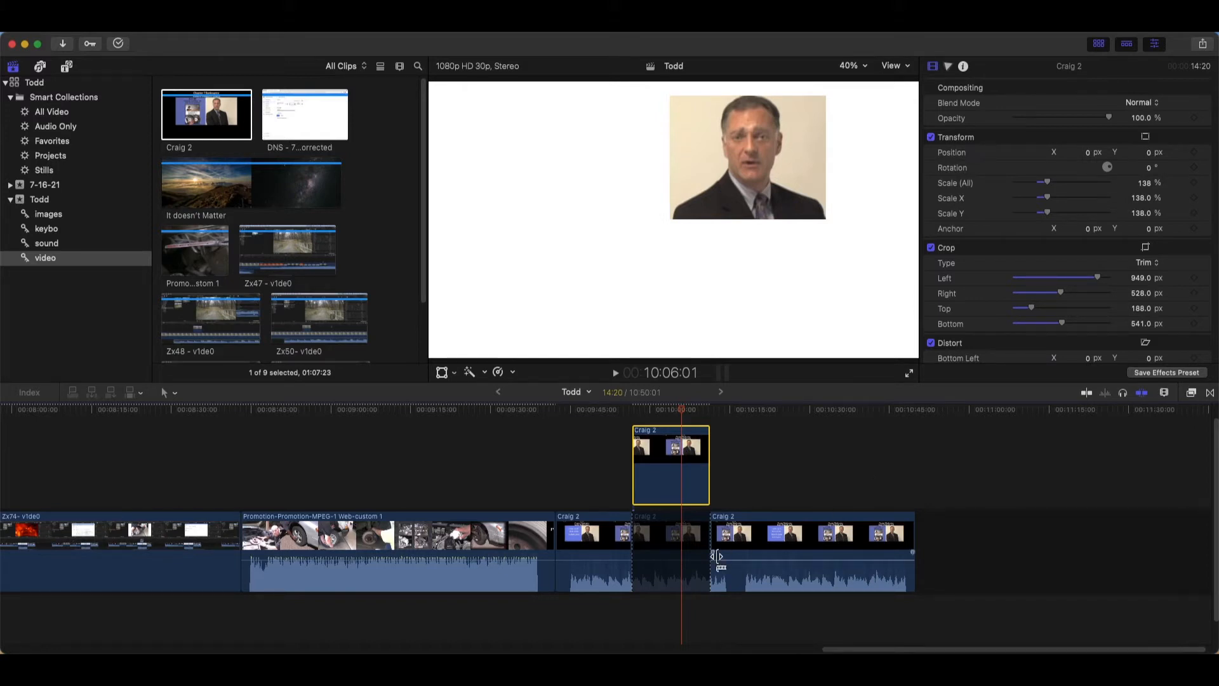
Step: Enable the original clip segment in the primary storyline beneath the cropped copy again
{"action": "left_click", "coordinate": [675, 560]}
{"action": "right_click", "coordinate": [674, 560]}
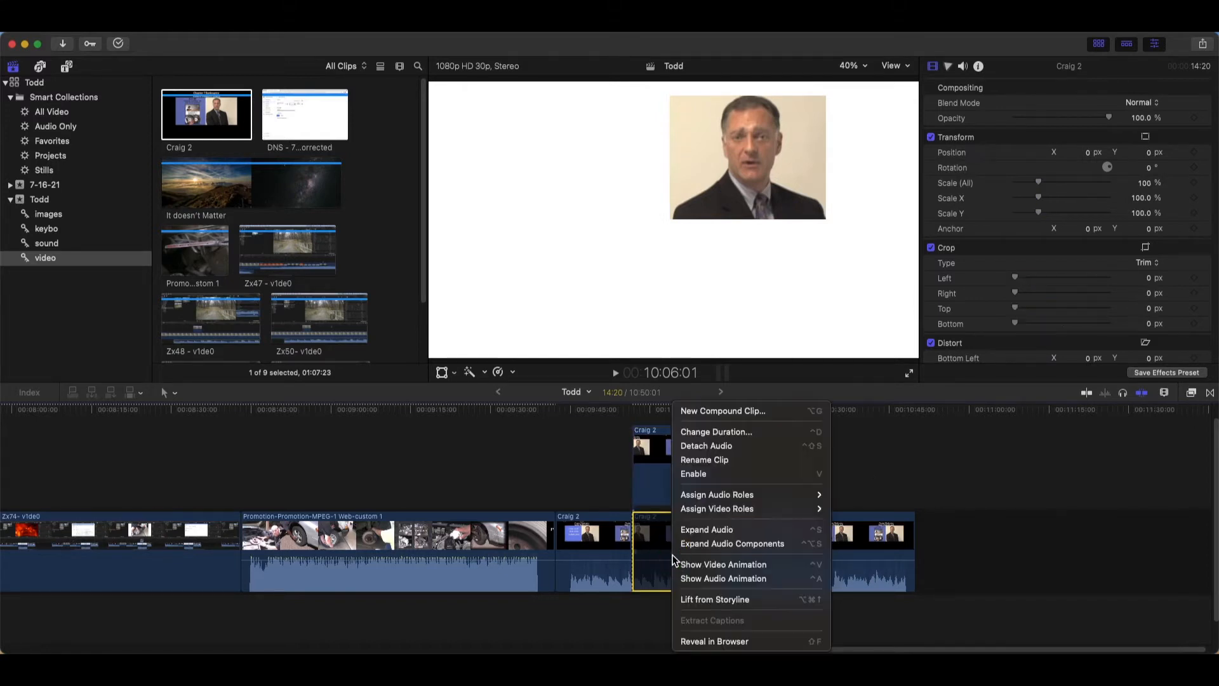
{"action": "left_click", "coordinate": [729, 481]}
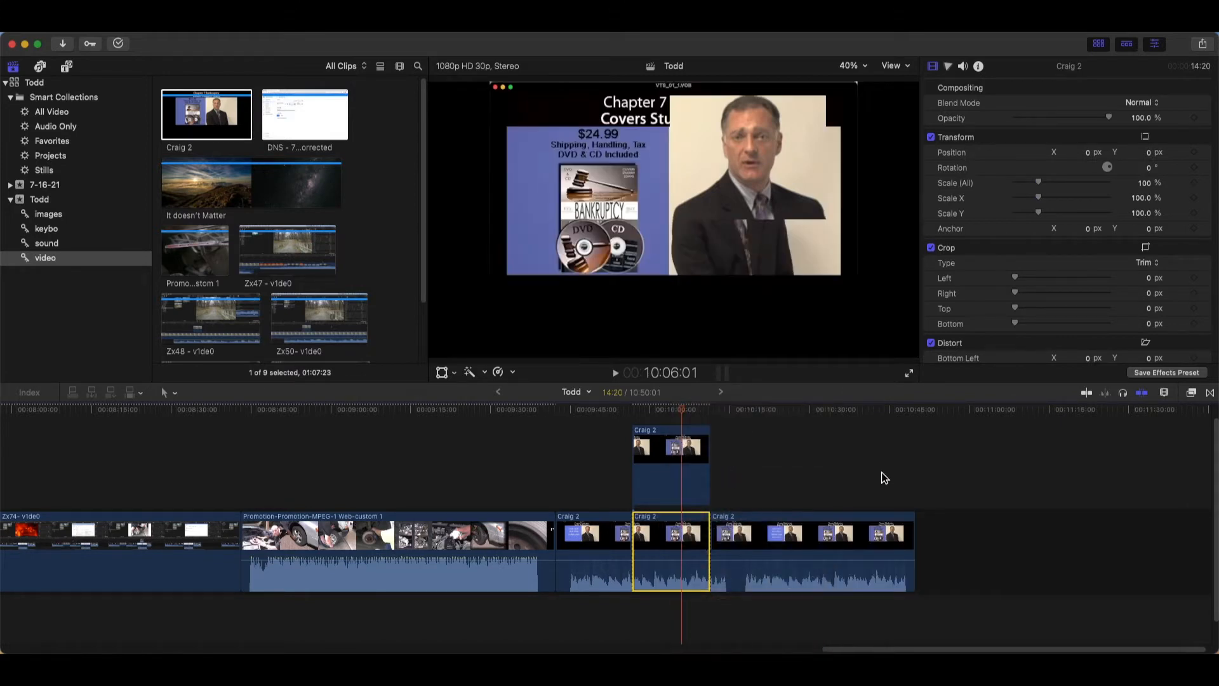
Step: Transform the cropped copy over the original speaker at 147% scale, positioned at about X -7.9 px, Y -177.9 px
{"action": "left_click", "coordinate": [679, 495]}
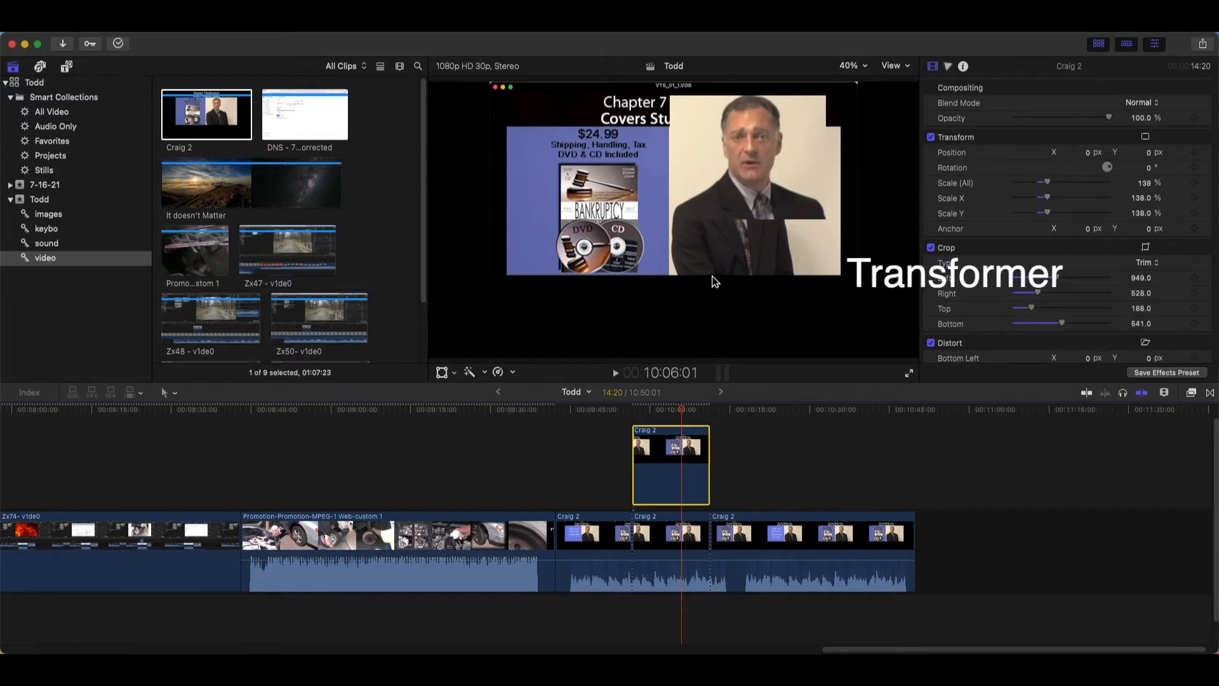
{"action": "right_click", "coordinate": [704, 252]}
{"action": "left_click", "coordinate": [712, 260]}
{"action": "left_click_drag", "start_coordinate": [746, 156], "coordinate": [746, 185]}
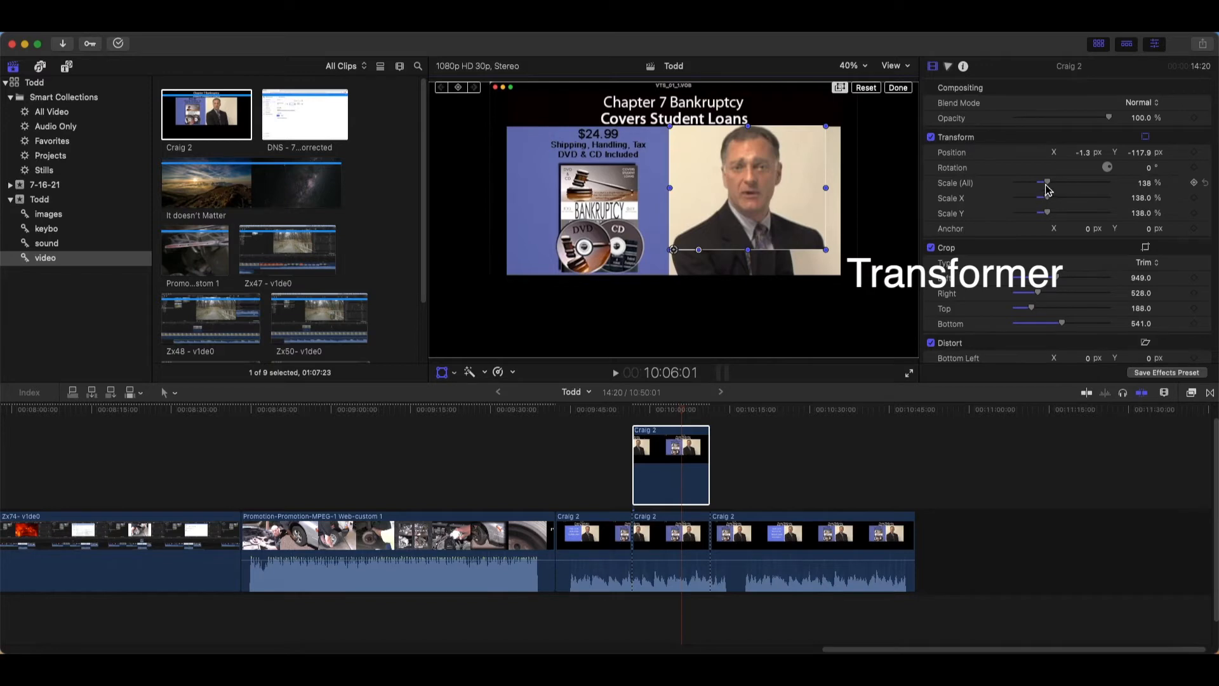
{"action": "left_click_drag", "start_coordinate": [1047, 186], "coordinate": [1049, 188]}
{"action": "left_click_drag", "start_coordinate": [798, 185], "coordinate": [794, 203]}
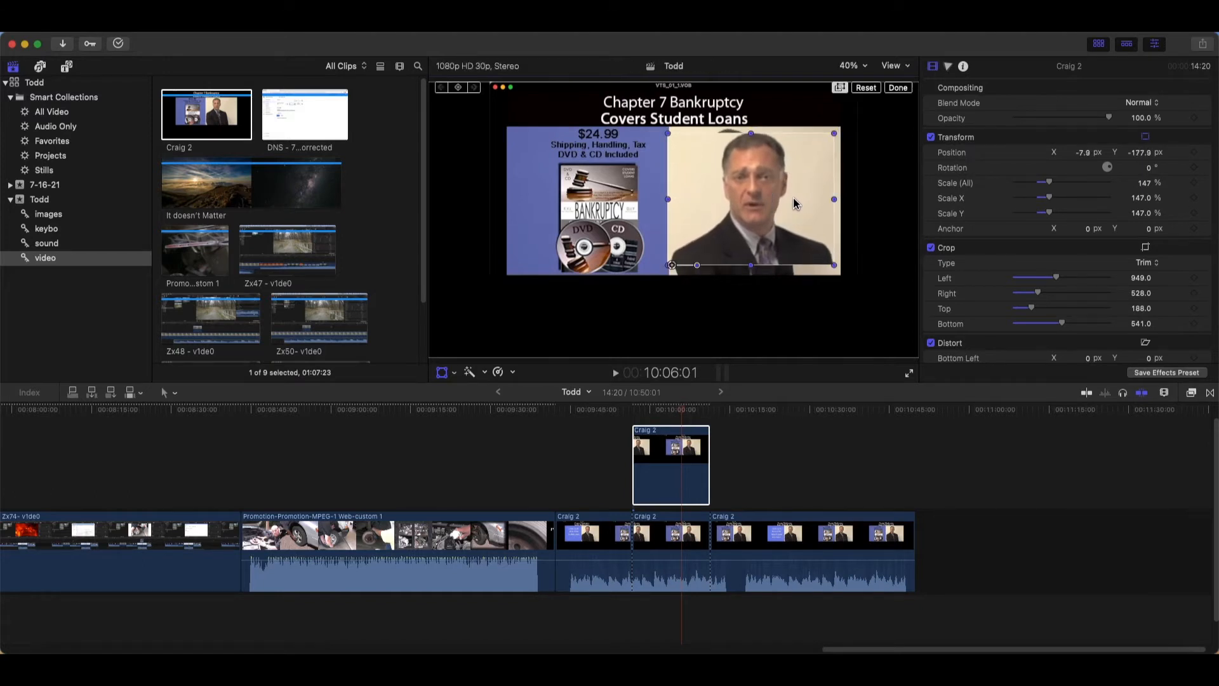
Step: Refine the copy's crop to Right 508 px, Top 175 px and Bottom 504 px
{"action": "left_click_drag", "start_coordinate": [1056, 278], "coordinate": [1043, 303]}
{"action": "left_click_drag", "start_coordinate": [1066, 330], "coordinate": [1035, 320]}
{"action": "left_click", "coordinate": [667, 461]}
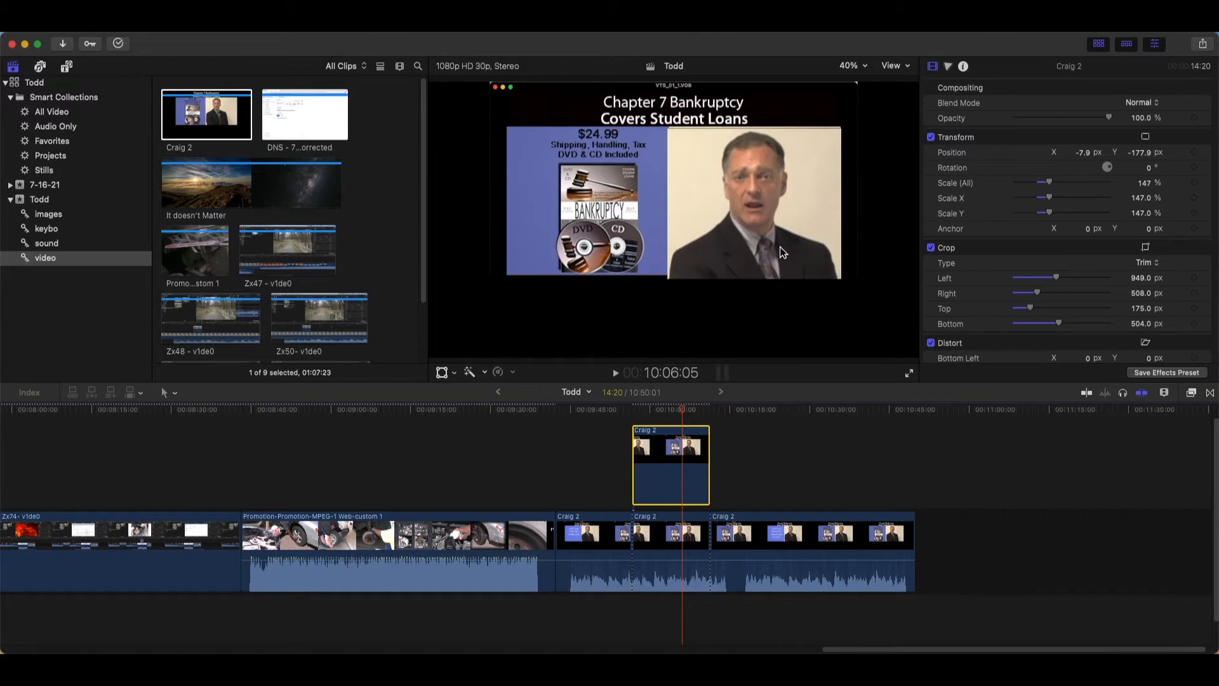
Step: Set the cropped copy's Scale X to 156.74% to cover the original speaker's frame horizontally
{"action": "left_click", "coordinate": [869, 69]}
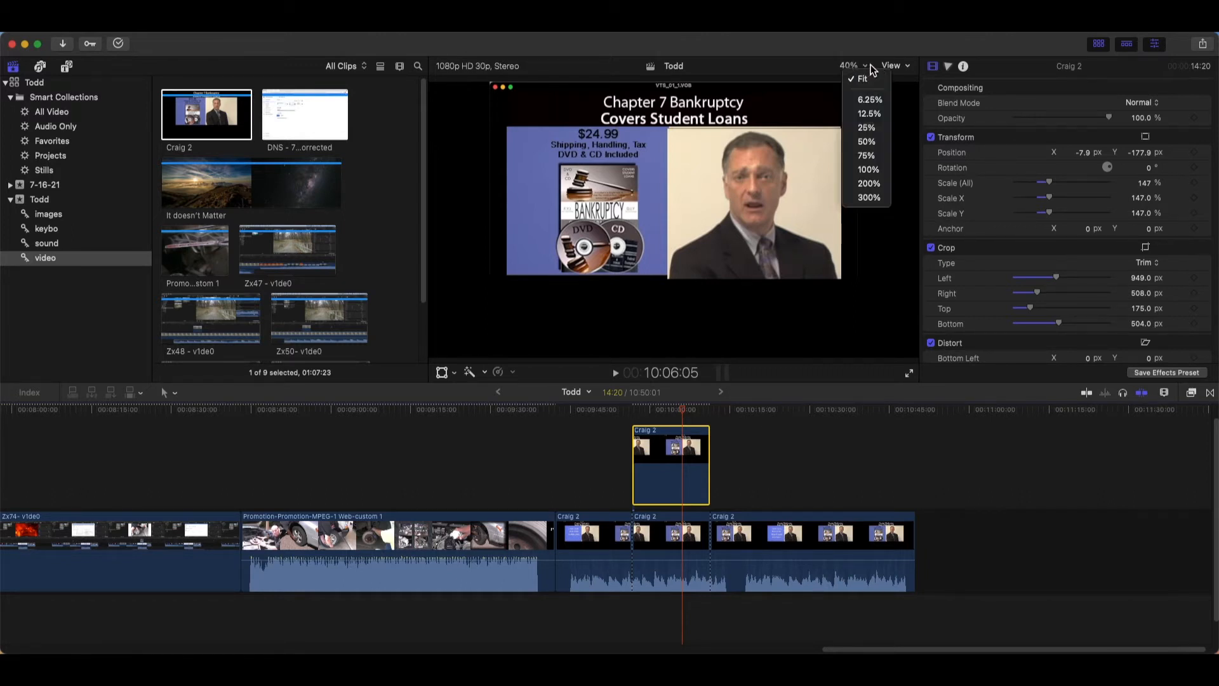
{"action": "left_click", "coordinate": [884, 185]}
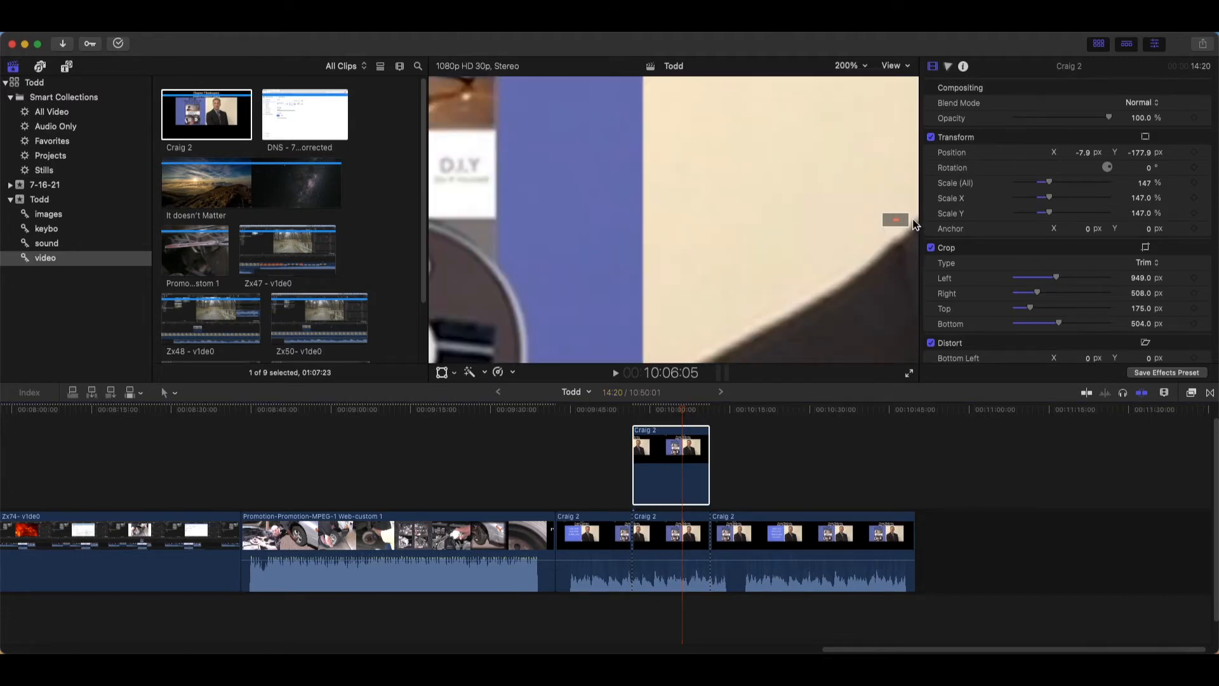
{"action": "mouse_move", "coordinate": [891, 221]}
{"action": "left_mouse_down"}
{"action": "mouse_move", "coordinate": [885, 212]}
{"action": "mouse_move", "coordinate": [893, 217]}
{"action": "left_mouse_up"}
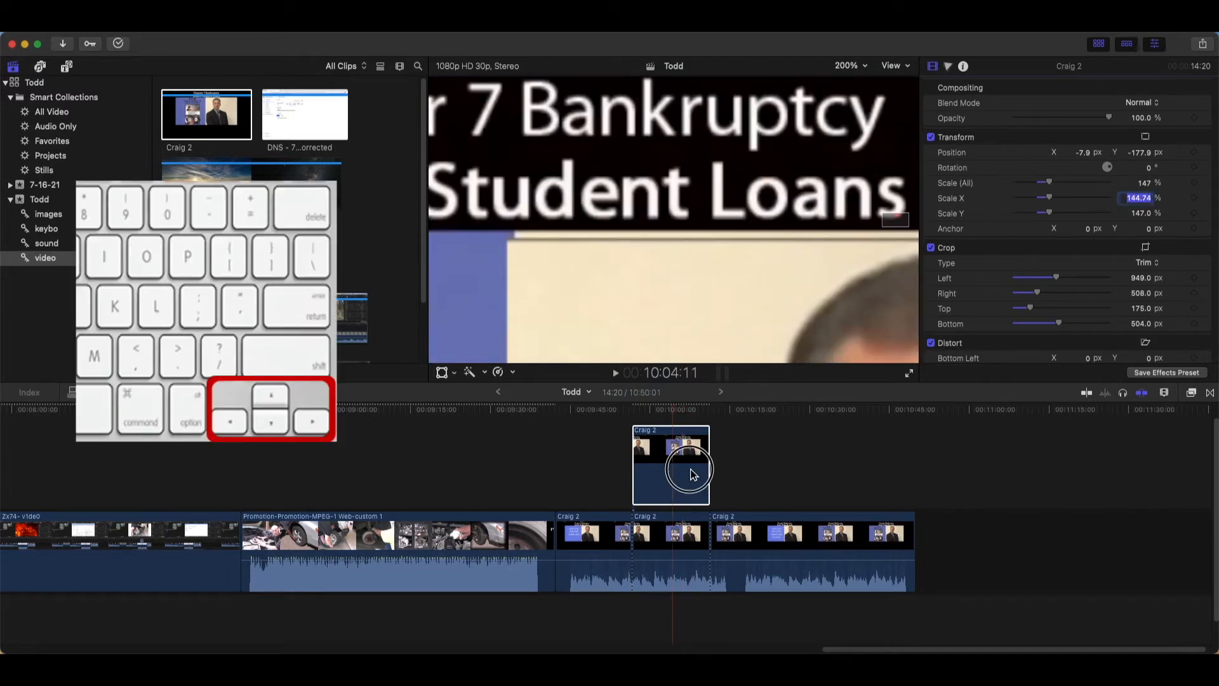
{"action": "left_click", "coordinate": [692, 473]}
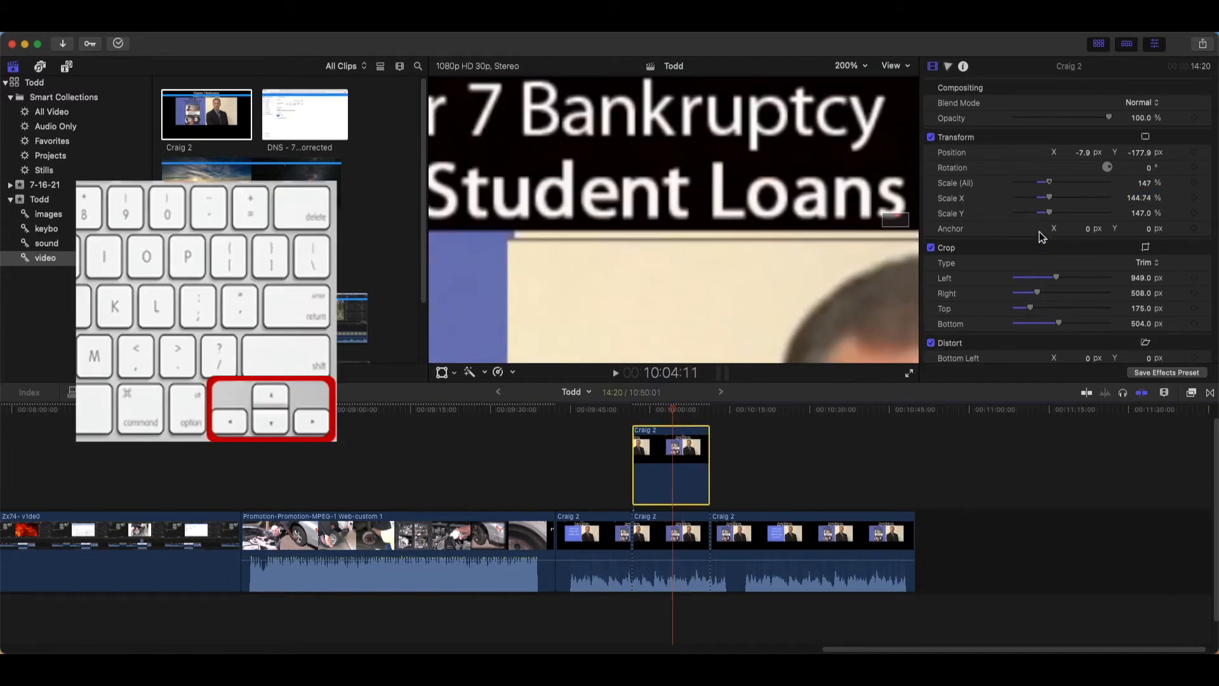
{"action": "left_click", "coordinate": [1140, 198]}
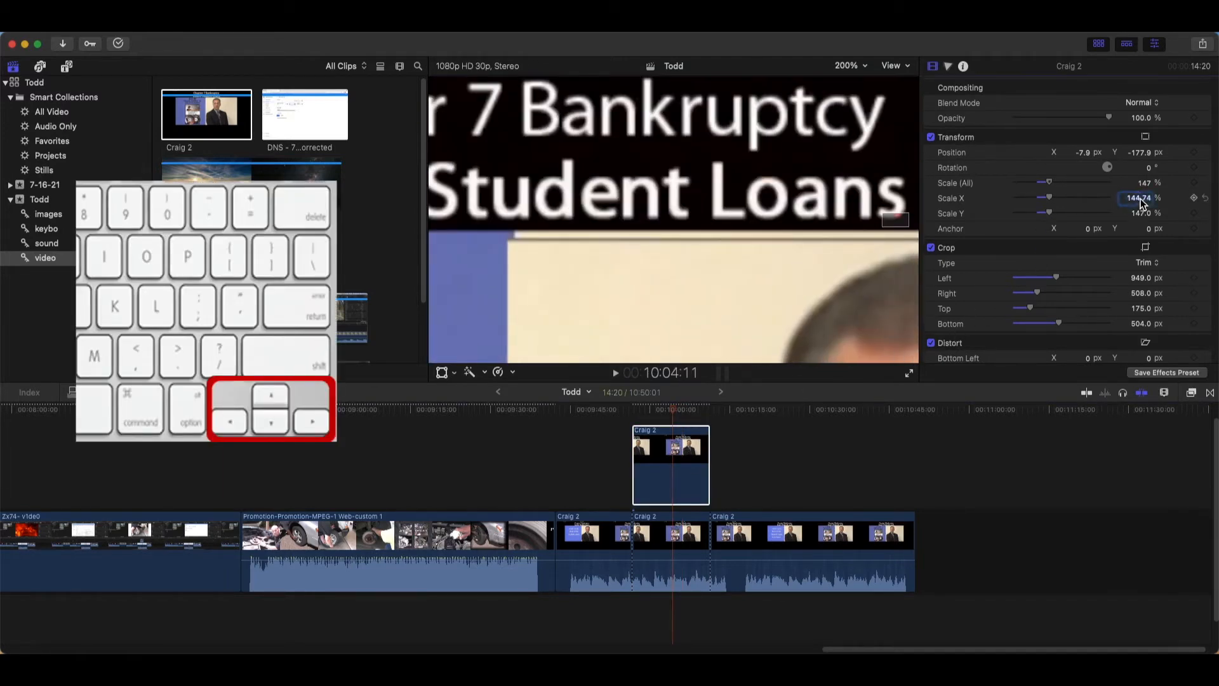
{"action": "key", "text": "Up"}
{"action": "key", "text": "Up"}
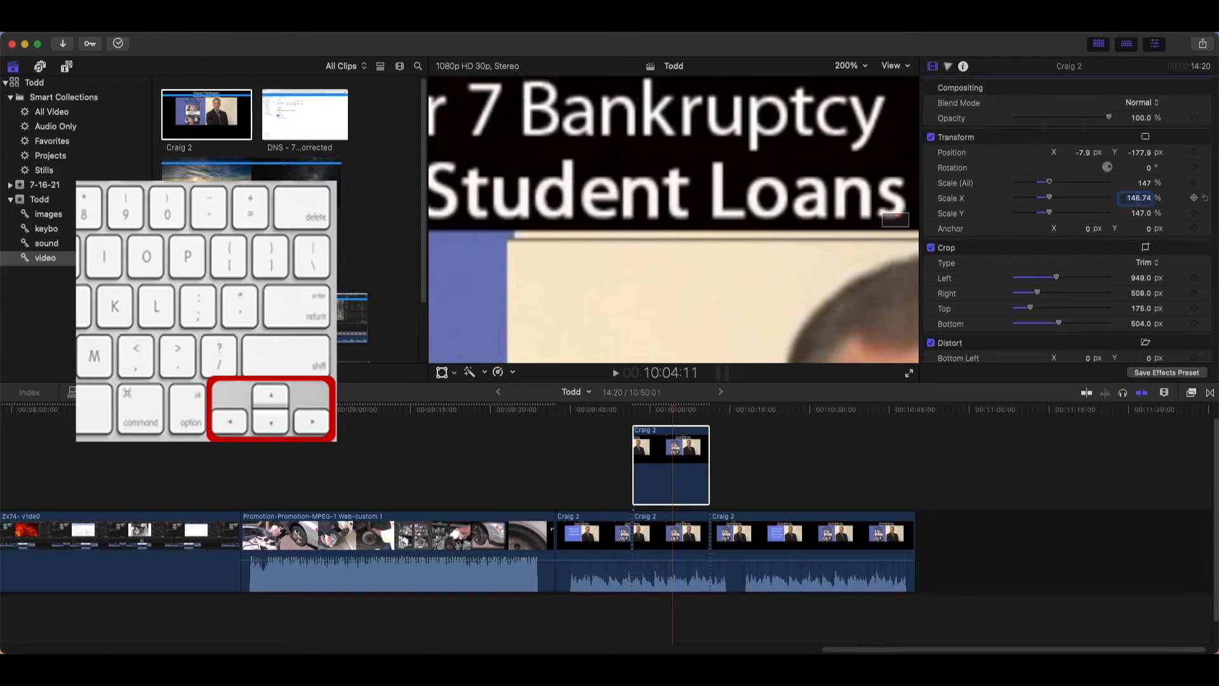
{"action": "key", "text": "Up"}
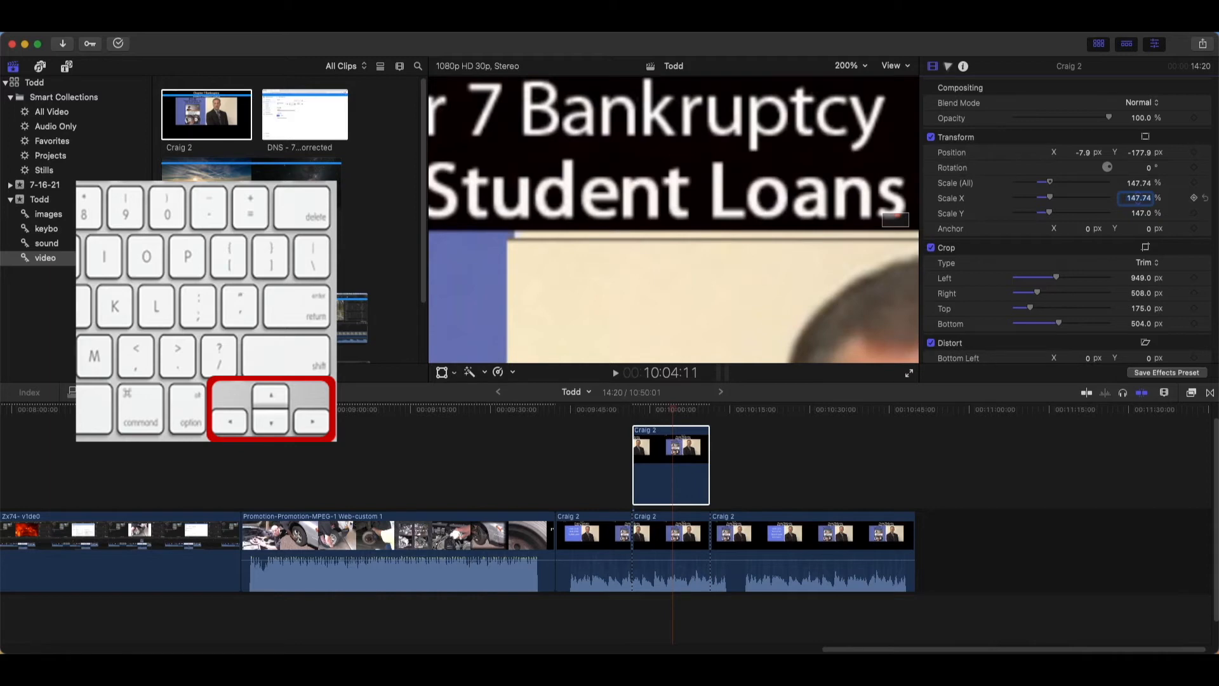
{"action": "key", "text": "Down"}
{"action": "key", "text": "Down"}
{"action": "key", "text": "Down"}
{"action": "key", "text": "Down"}
{"action": "key", "text": "Down"}
{"action": "key", "text": "Down"}
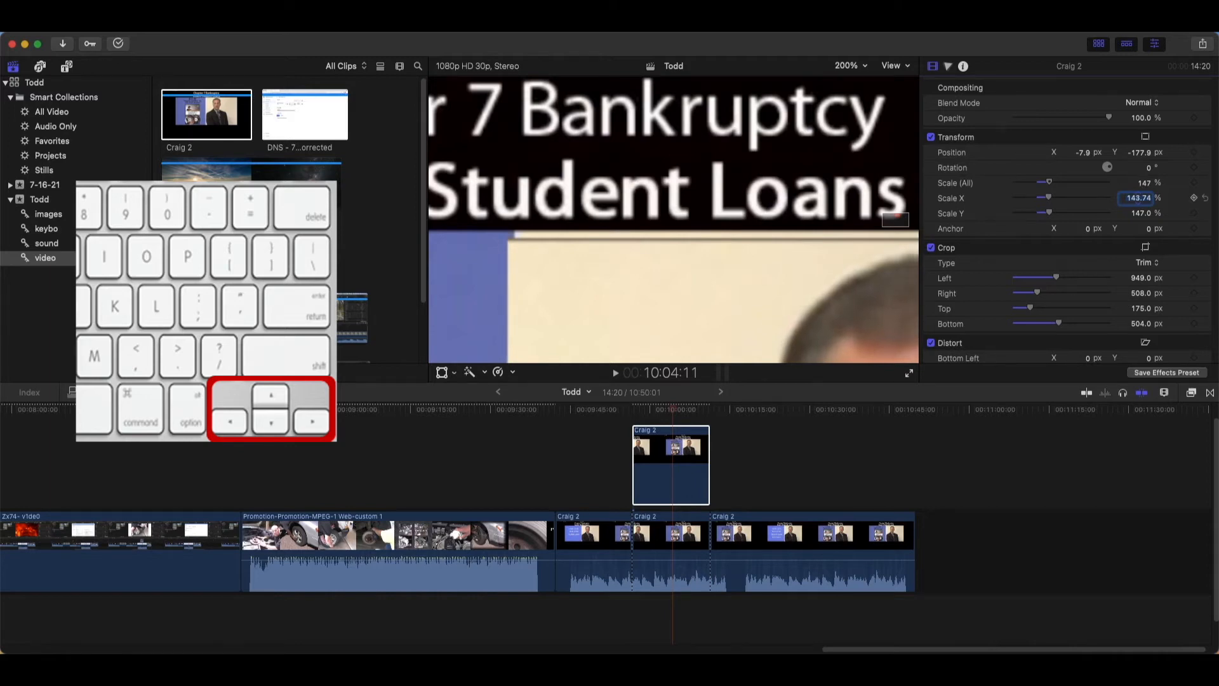
{"action": "key", "text": "Up"}
{"action": "key", "text": "Up"}
{"action": "key", "text": "Up"}
{"action": "key", "text": "Up"}
{"action": "key", "text": "Up"}
{"action": "key", "text": "Up"}
{"action": "key", "text": "Up"}
{"action": "key", "text": "Up"}
{"action": "key", "text": "Up"}
{"action": "key", "text": "Up"}
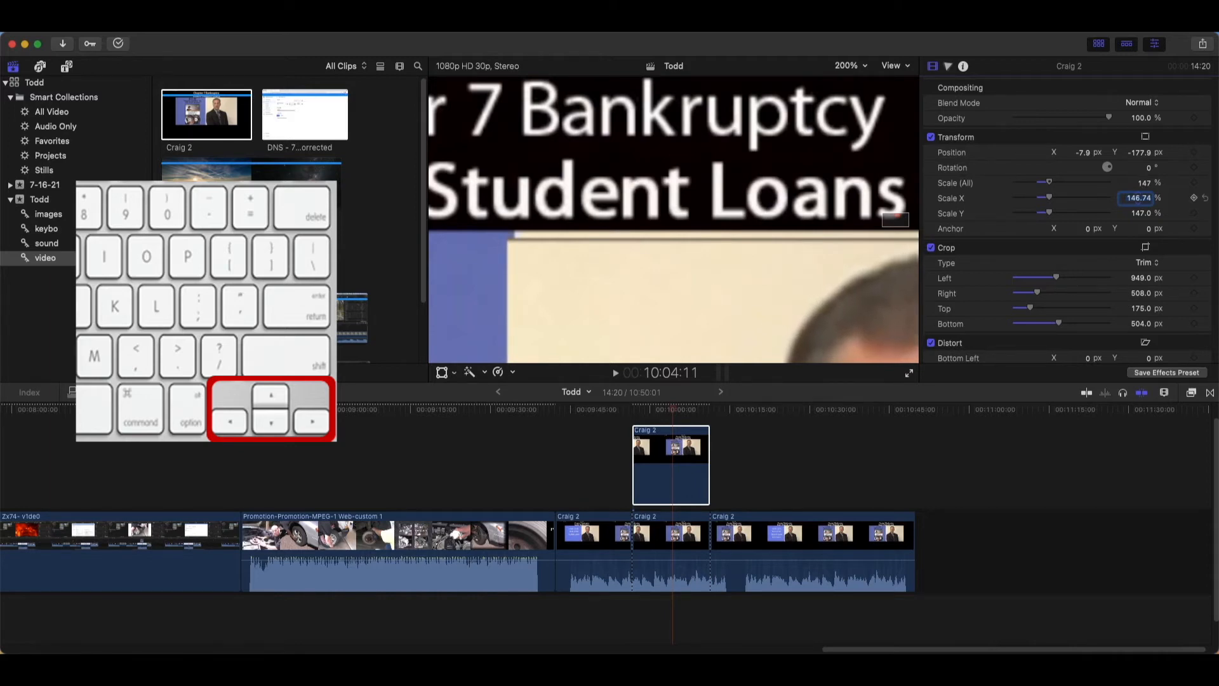
{"action": "key", "text": "Up"}
{"action": "key", "text": "Up"}
{"action": "key", "text": "Up"}
{"action": "key", "text": "Up"}
{"action": "key", "text": "Up"}
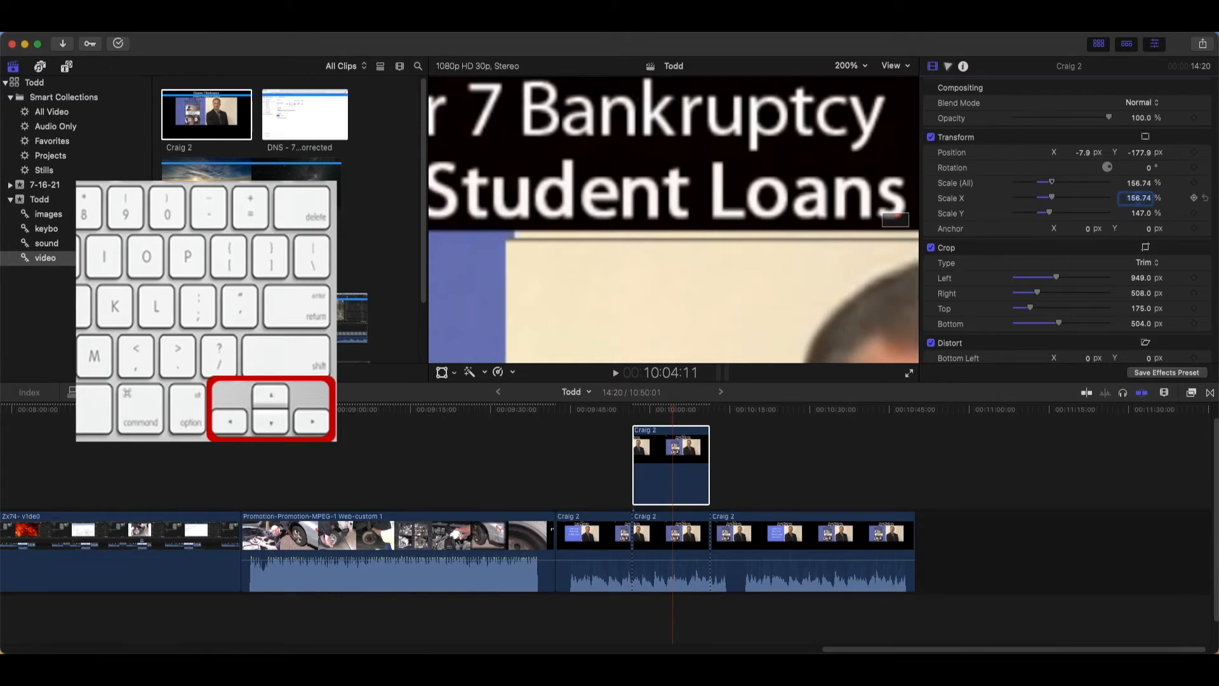
Step: Set the cropped copy's Scale Y to 149% to cover the original frame's upper edge
{"action": "left_click", "coordinate": [1143, 214]}
{"action": "key", "text": "Up"}
{"action": "key", "text": "Up"}
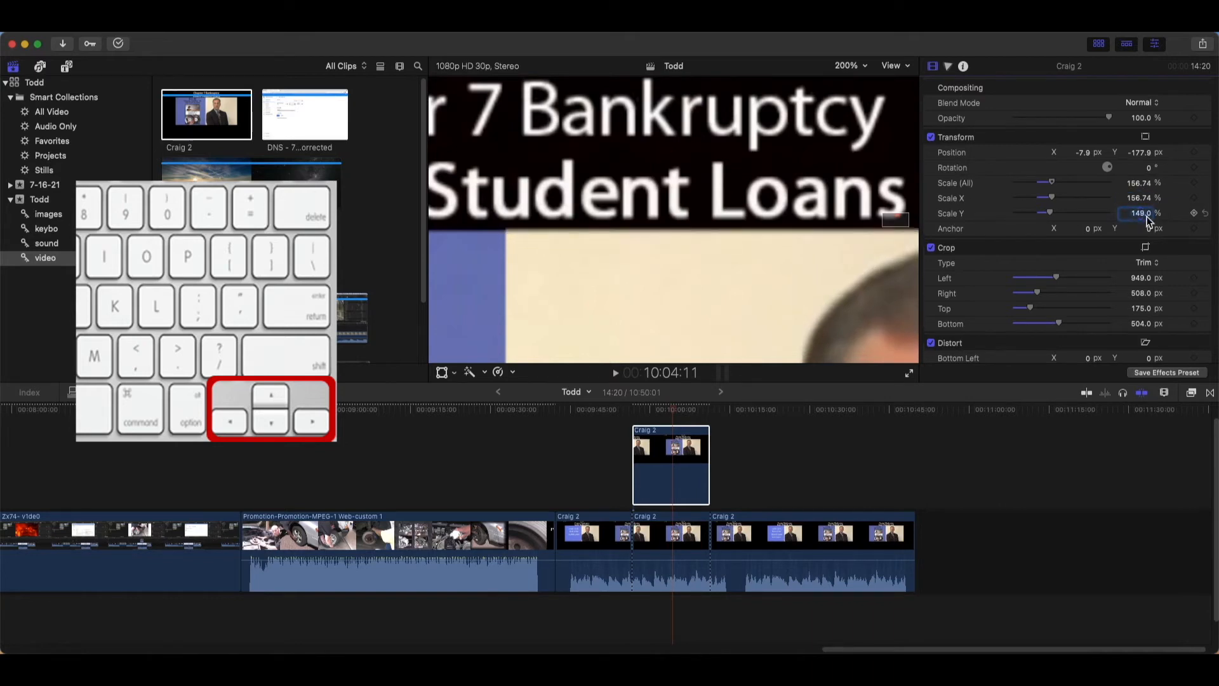
{"action": "left_click_drag", "start_coordinate": [895, 222], "coordinate": [904, 225]}
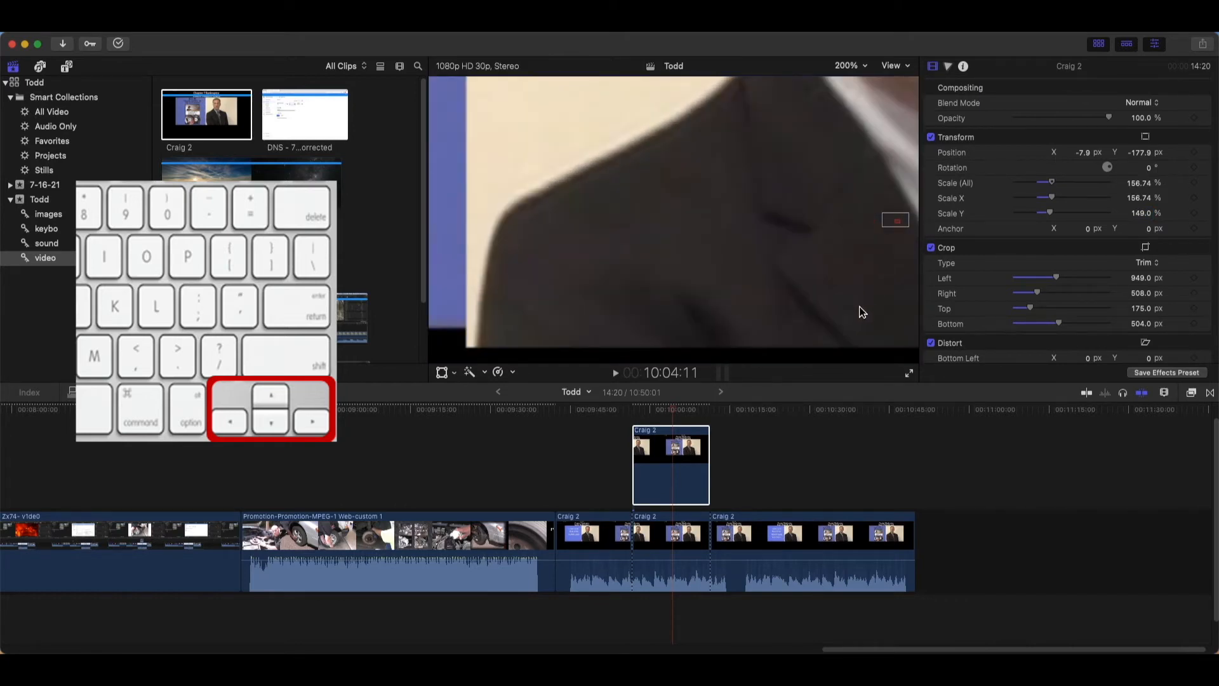
Step: Set the cropped copy's Bottom crop to 514.8 px so it ends level with the original frame's lower edge
{"action": "left_click_drag", "start_coordinate": [899, 225], "coordinate": [897, 226]}
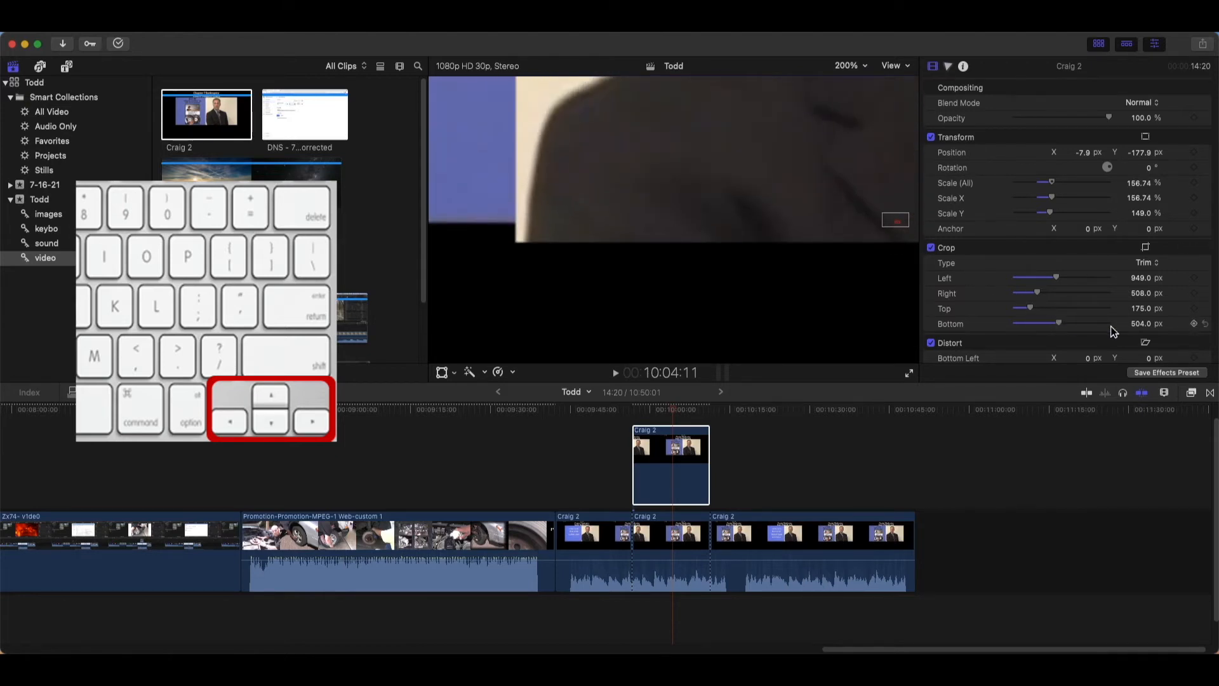
{"action": "left_click", "coordinate": [1143, 325]}
{"action": "key", "text": "shift+Down"}
{"action": "key", "text": "shift+Up"}
{"action": "key", "text": "shift+Up"}
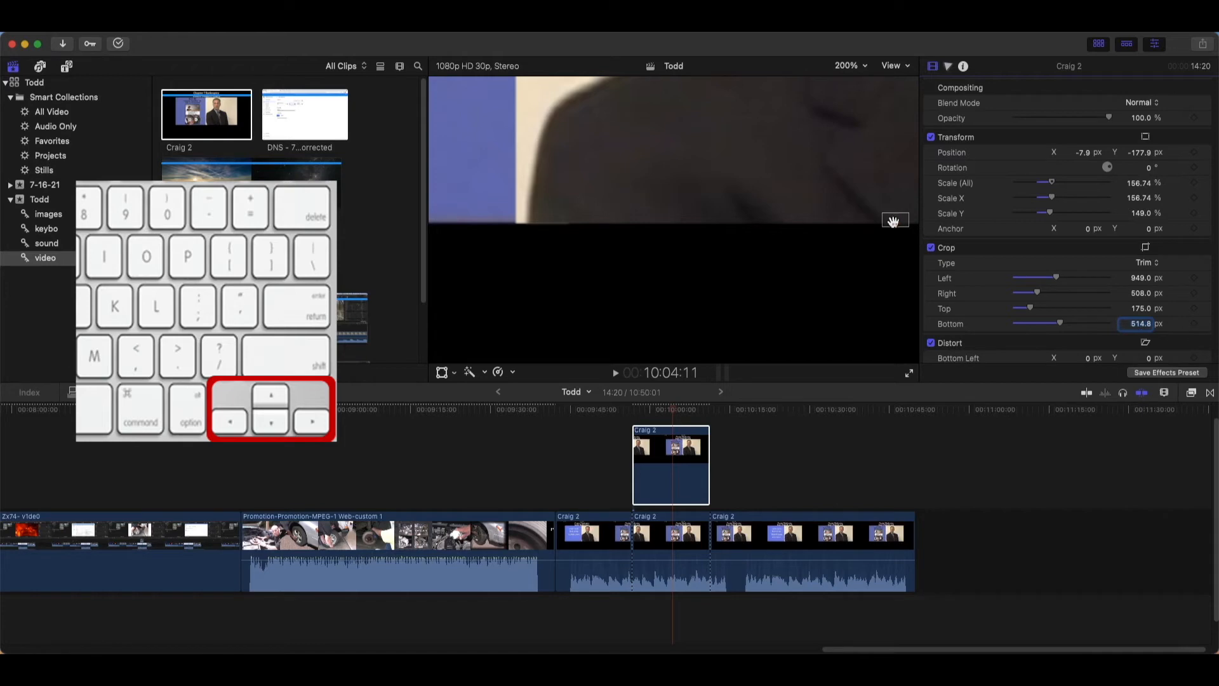
Step: Inspect the overlay's upper edge, fit the whole frame in view and preview the composite full screen from 9:48:22
{"action": "left_click", "coordinate": [887, 219]}
{"action": "left_click_drag", "start_coordinate": [888, 219], "coordinate": [894, 215]}
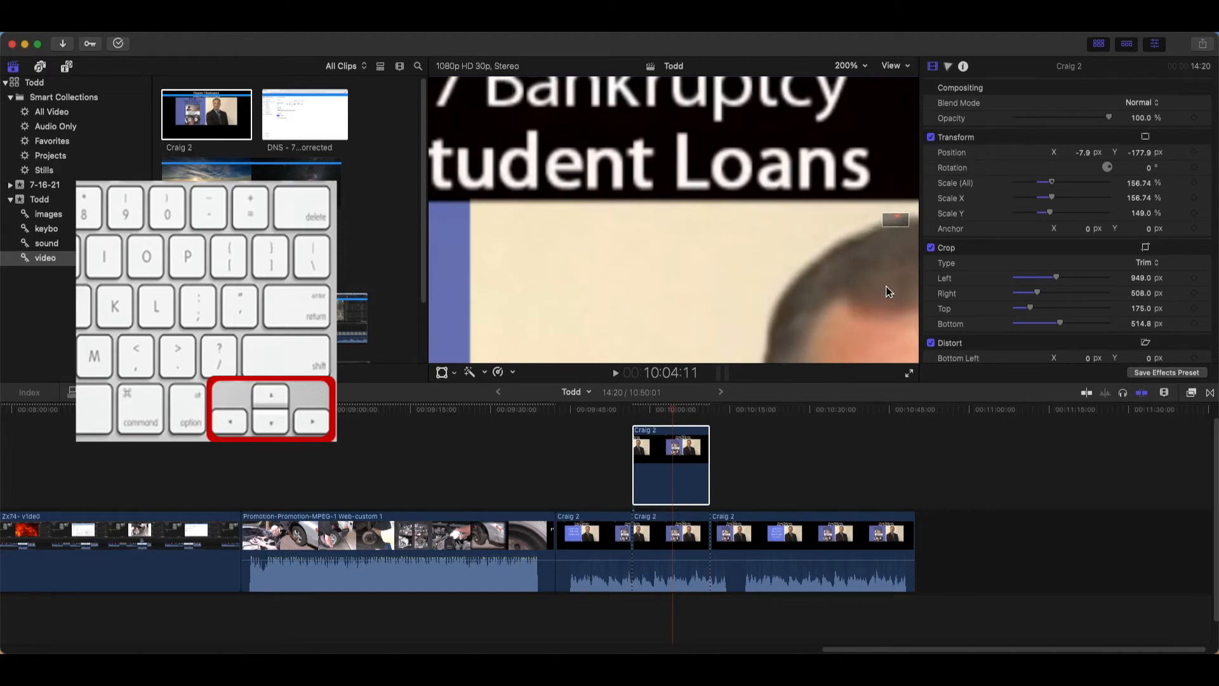
{"action": "left_click", "coordinate": [866, 68]}
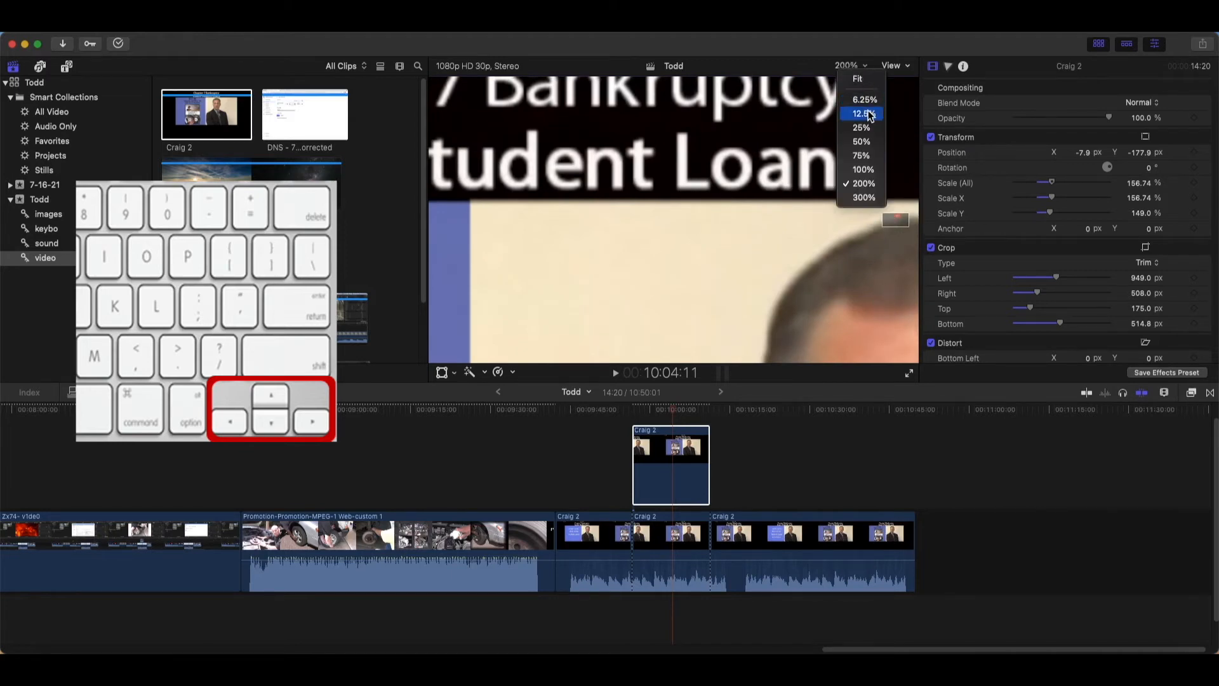
{"action": "left_click", "coordinate": [858, 79]}
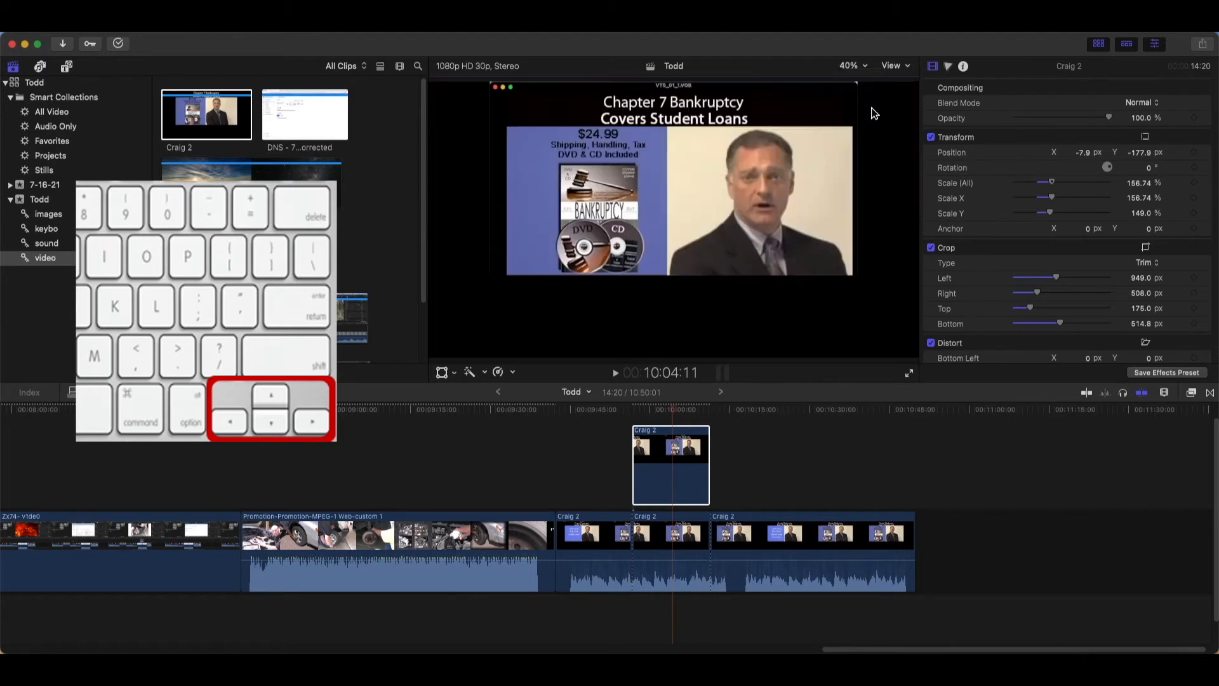
{"action": "left_click", "coordinate": [590, 411]}
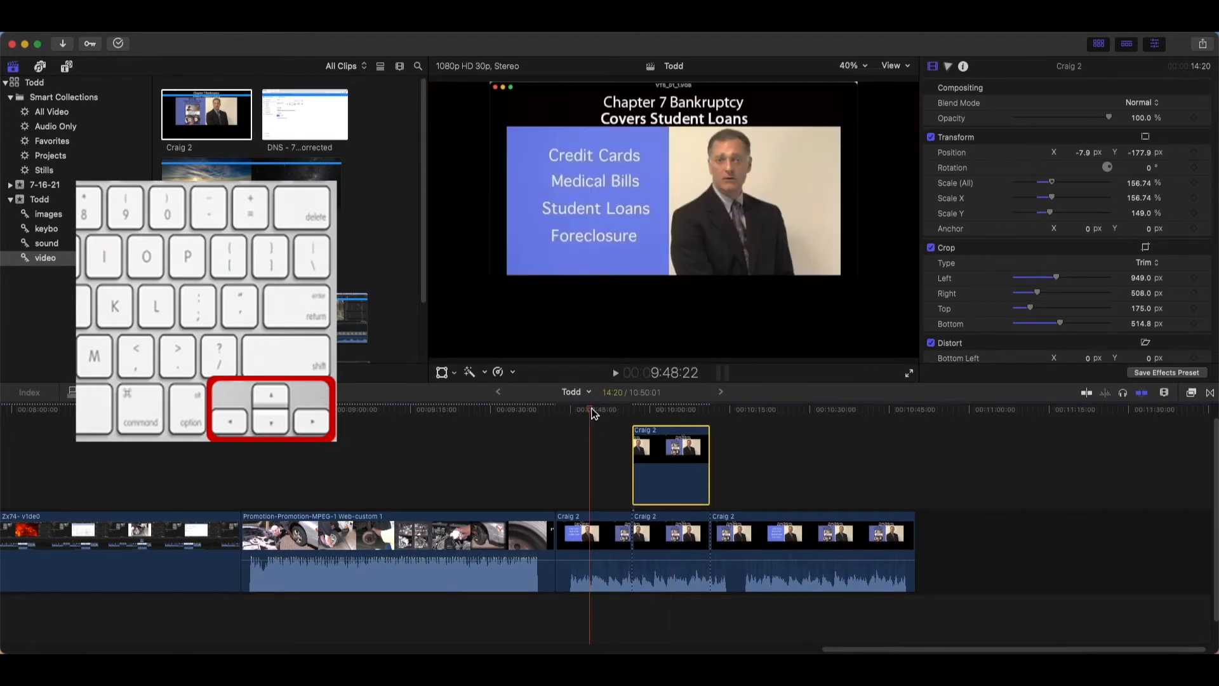
{"action": "left_click", "coordinate": [910, 379]}
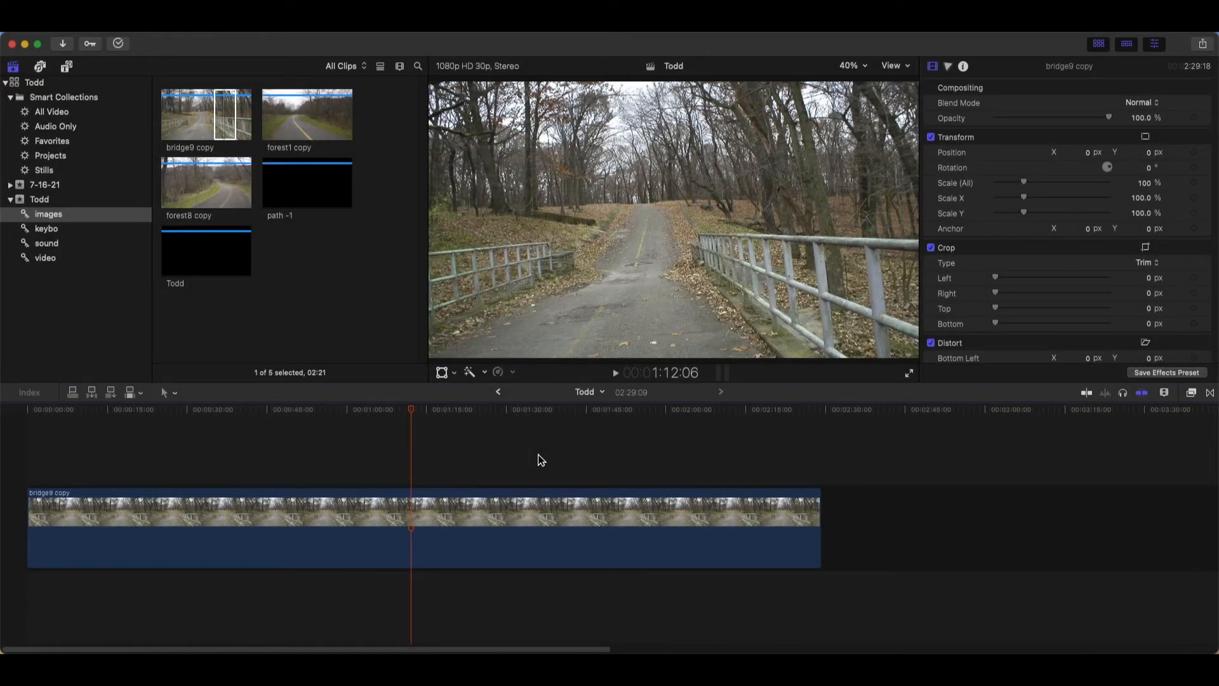
Step: Apply a Ken Burns crop to the bridge9 copy clip, shrinking the Start frame to about half width over the upper-right trees
{"action": "right_click", "coordinate": [582, 324]}
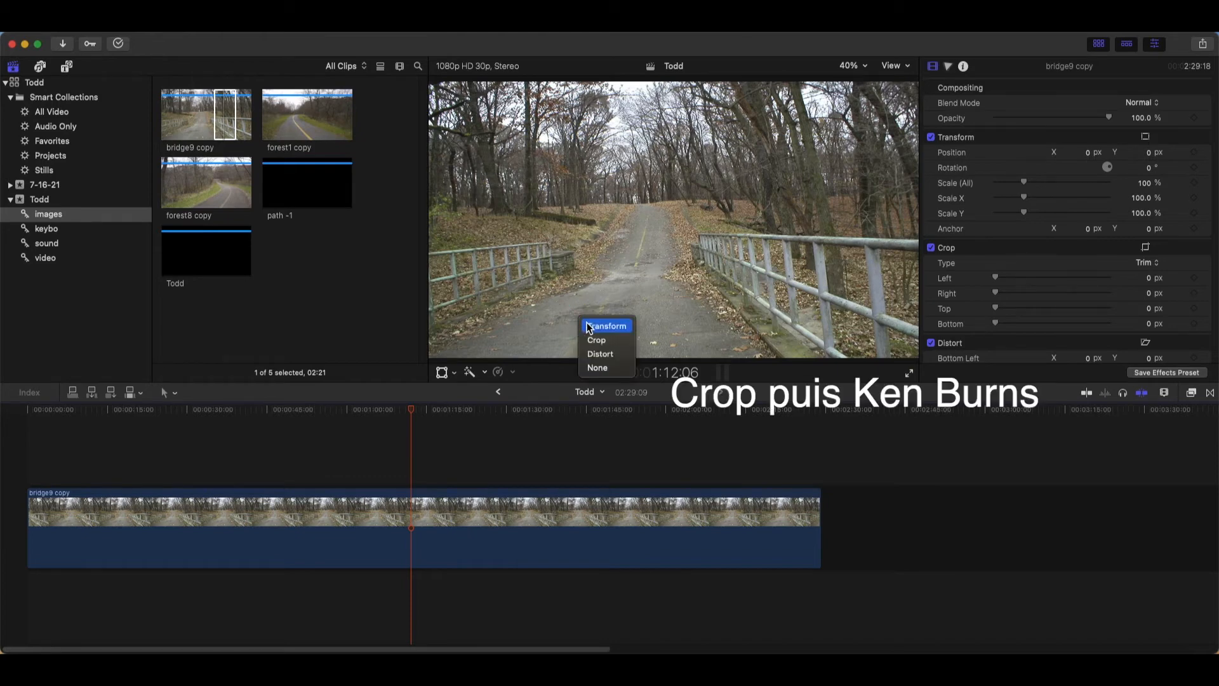
{"action": "left_click", "coordinate": [595, 340]}
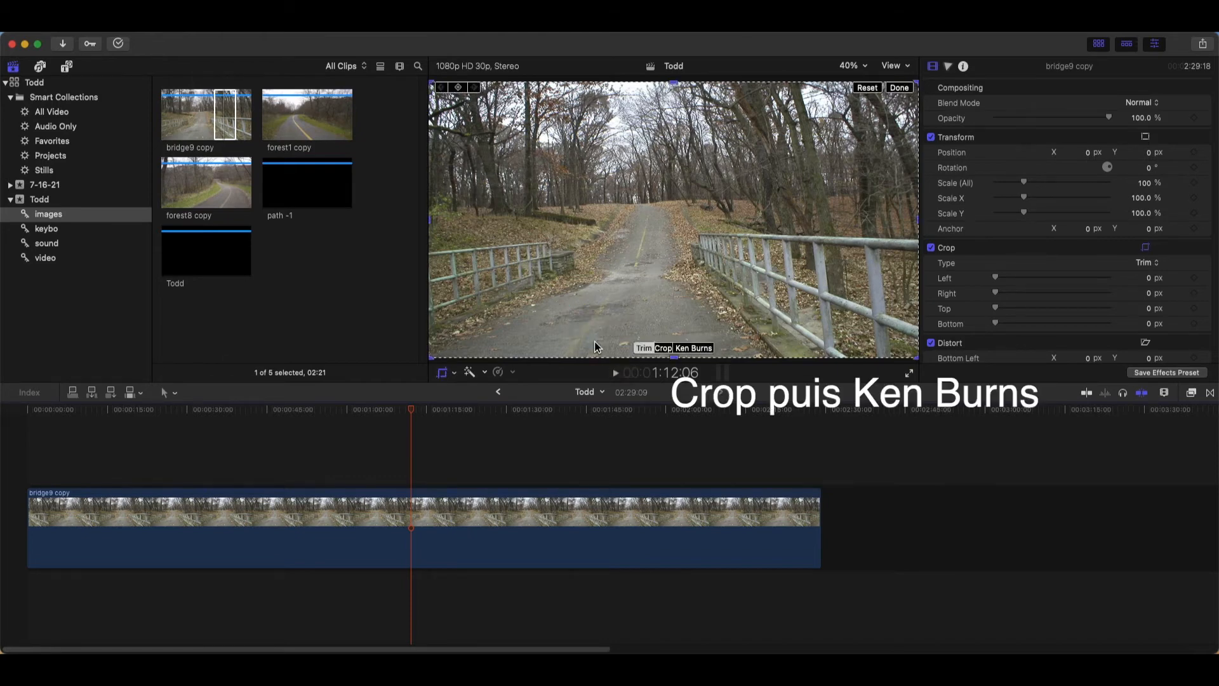
{"action": "left_click", "coordinate": [710, 349]}
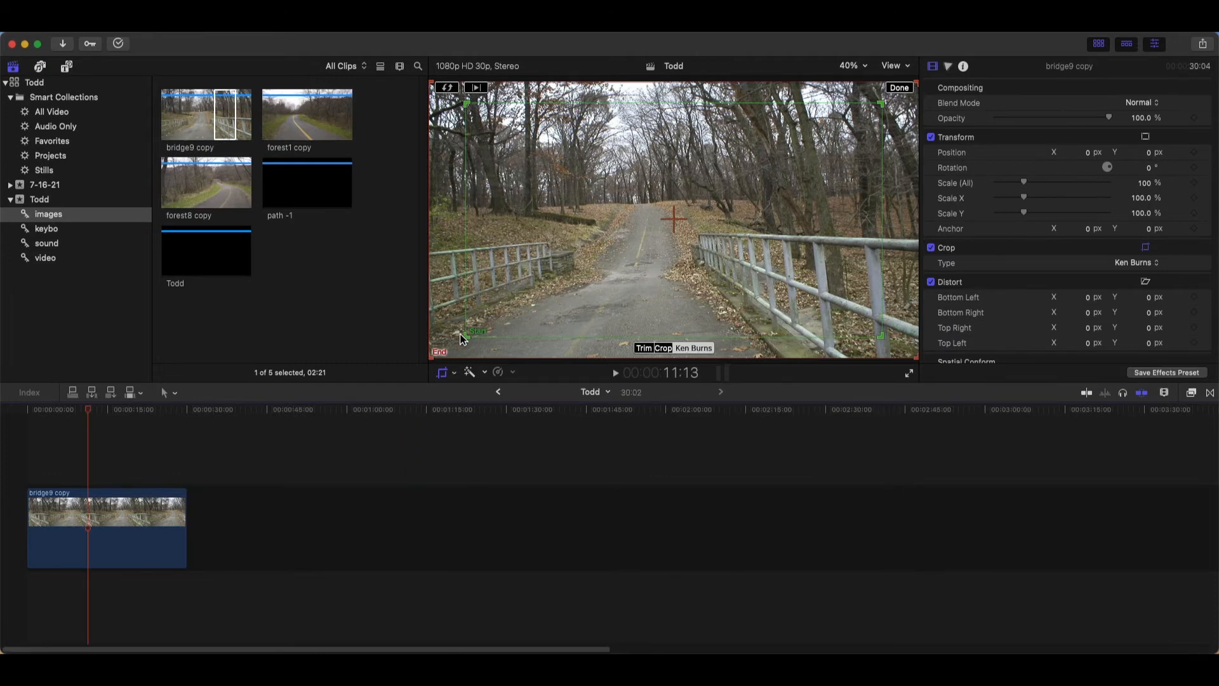
{"action": "left_click_drag", "start_coordinate": [463, 336], "coordinate": [649, 287]}
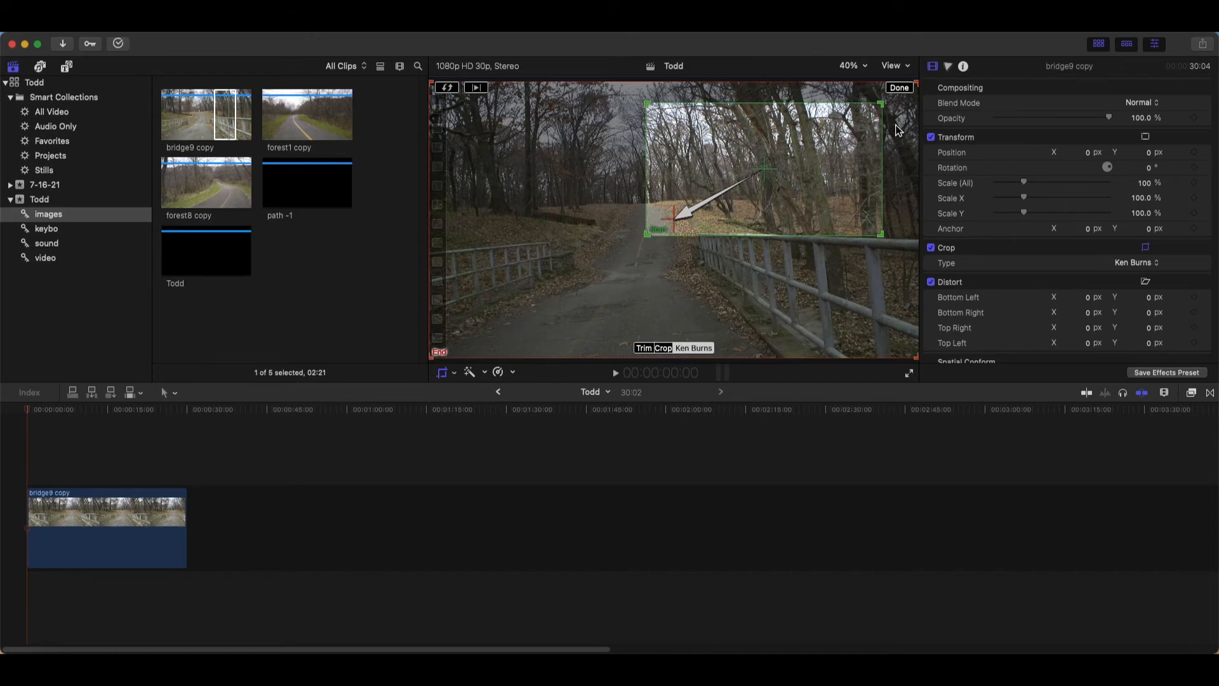
{"action": "left_click", "coordinate": [900, 89]}
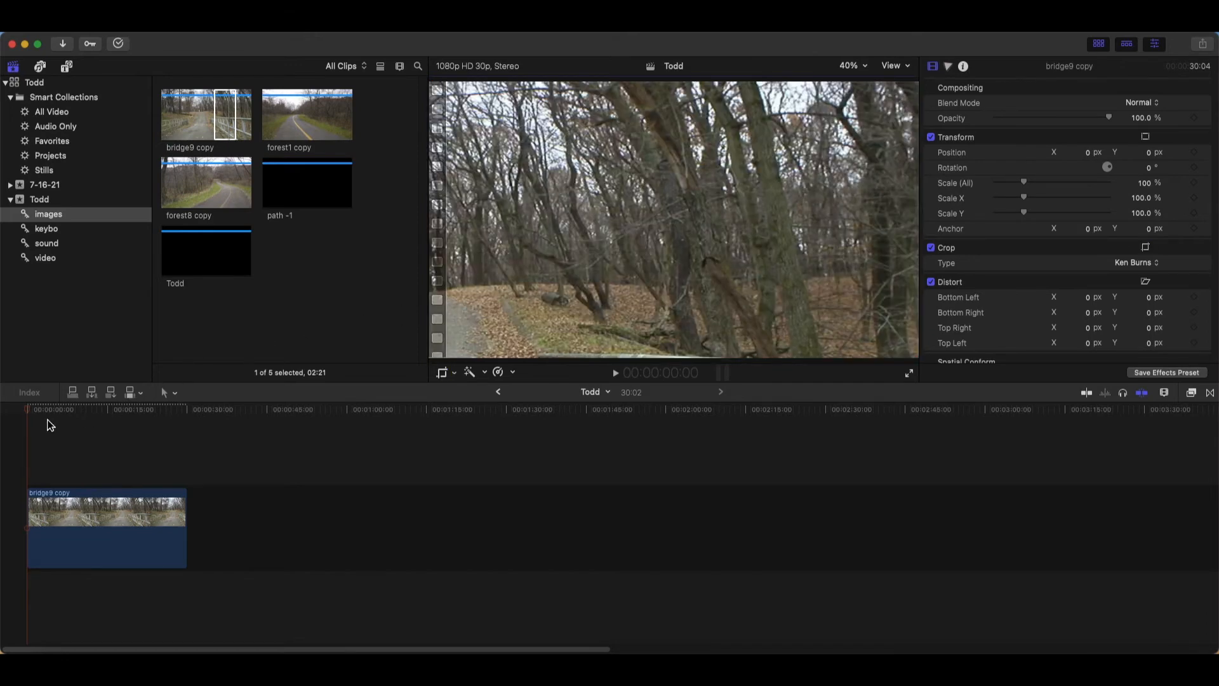
Step: Play the bridge9 copy clip from its beginning to review the Ken Burns zoom-out
{"action": "left_click_drag", "start_coordinate": [34, 416], "coordinate": [29, 455]}
{"action": "left_click", "coordinate": [616, 373]}
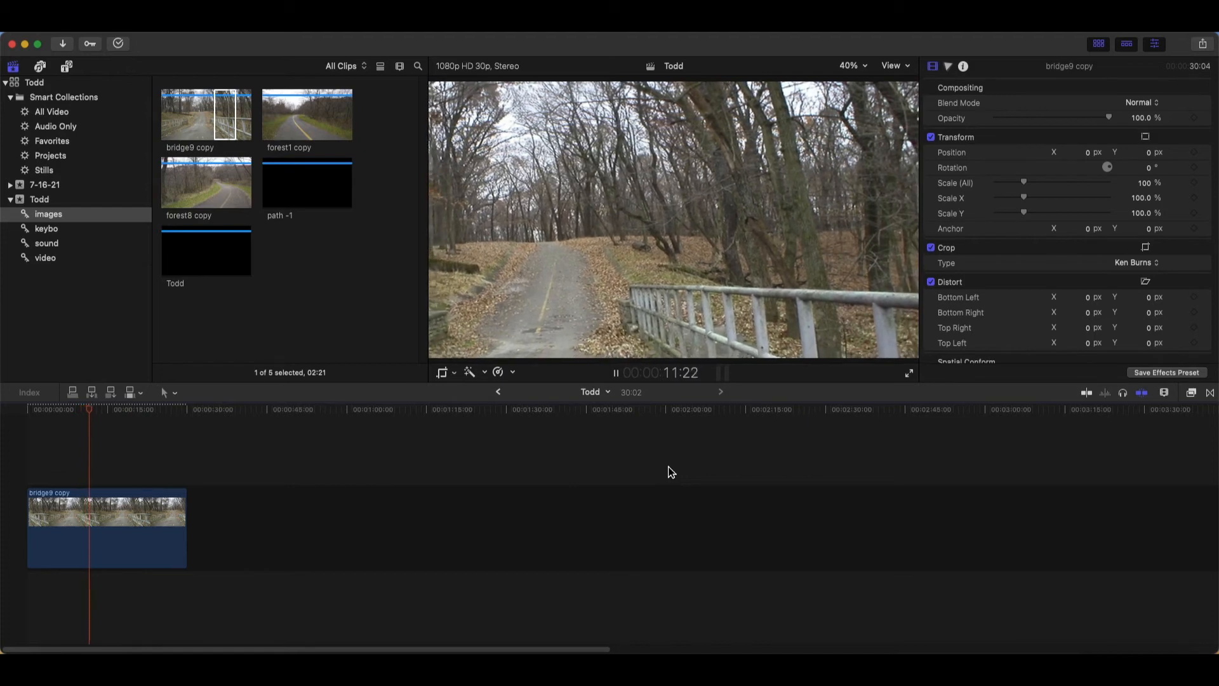
{"action": "key", "text": "space"}
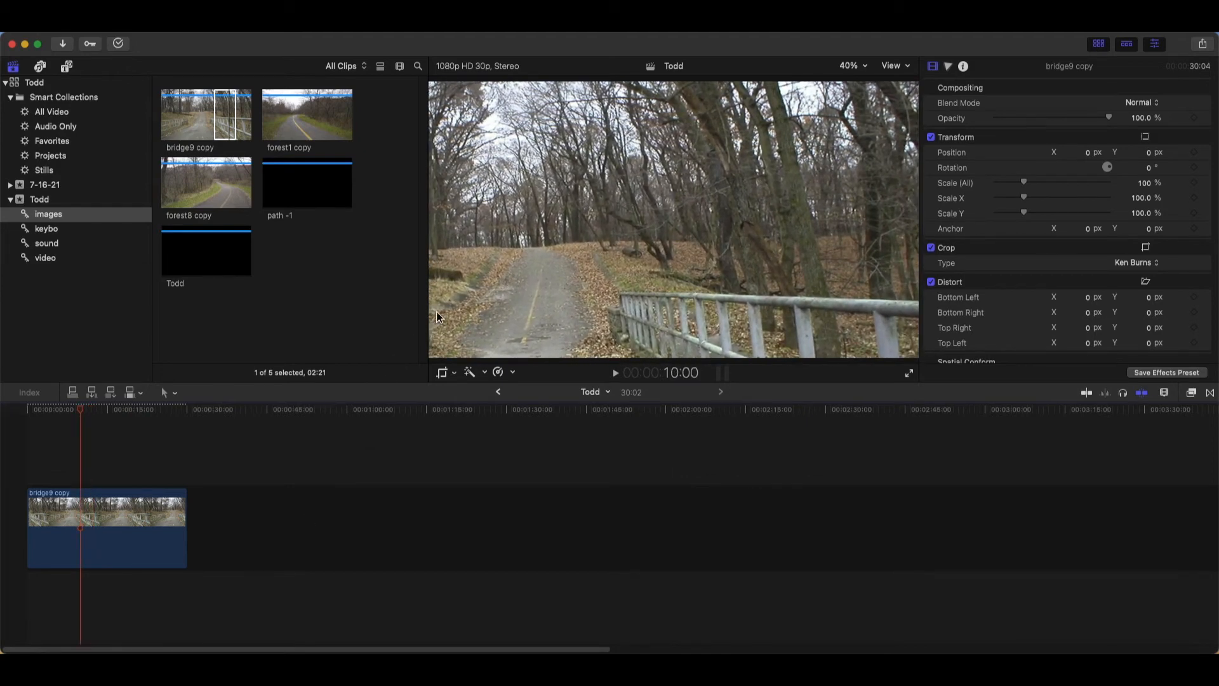
Step: Swap the Ken Burns Start and End frames so the clip zooms in toward the upper-right trees
{"action": "right_click", "coordinate": [554, 288]}
{"action": "left_click", "coordinate": [571, 310]}
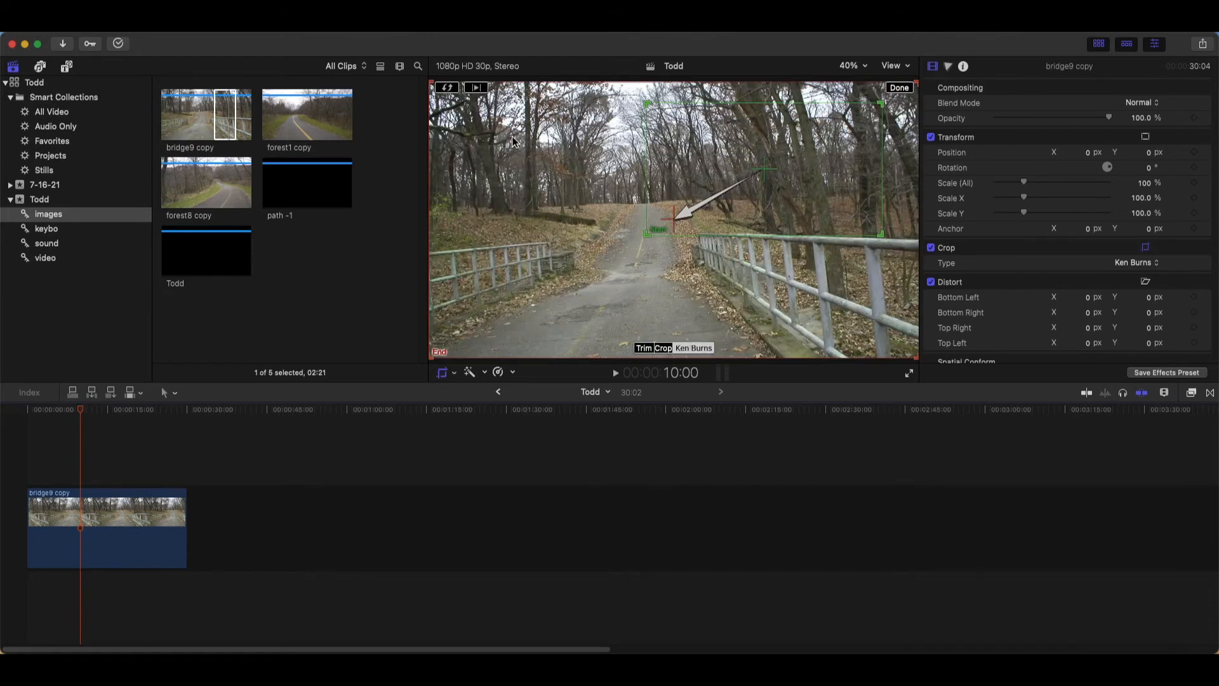
{"action": "left_click", "coordinate": [448, 88]}
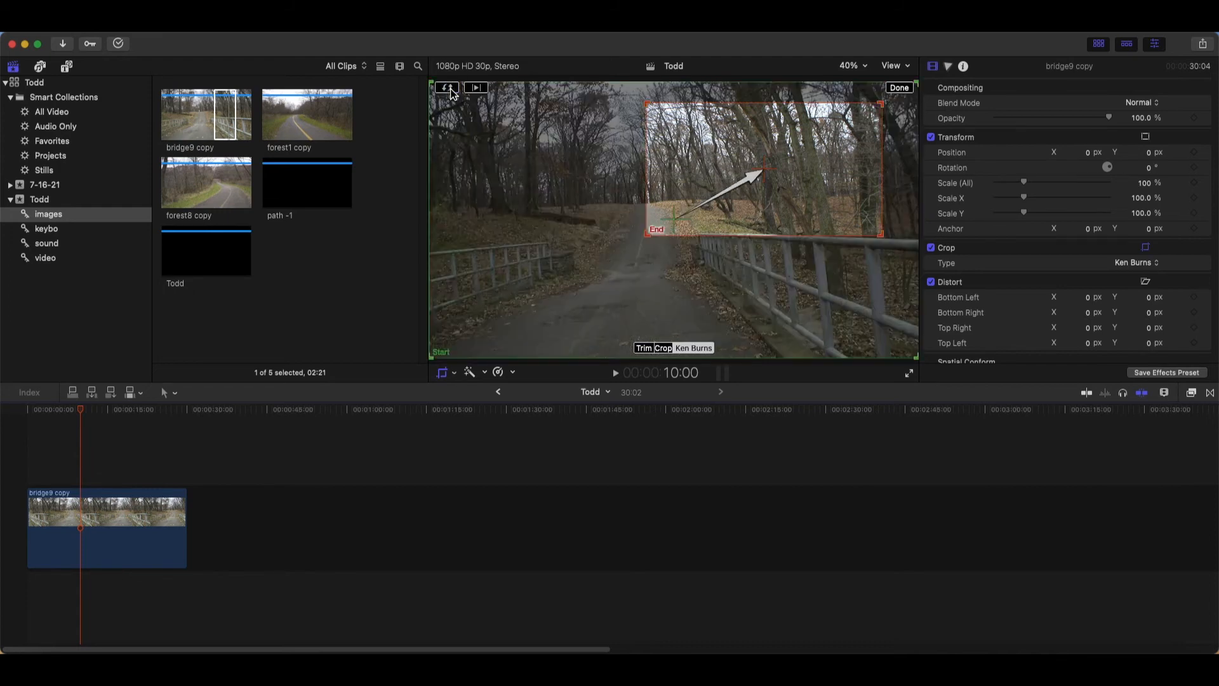
{"action": "left_click", "coordinate": [900, 89]}
Step: Play the clip from its beginning, partly at faster speed, to review the swapped Ken Burns movement
{"action": "left_click_drag", "start_coordinate": [83, 414], "coordinate": [27, 432]}
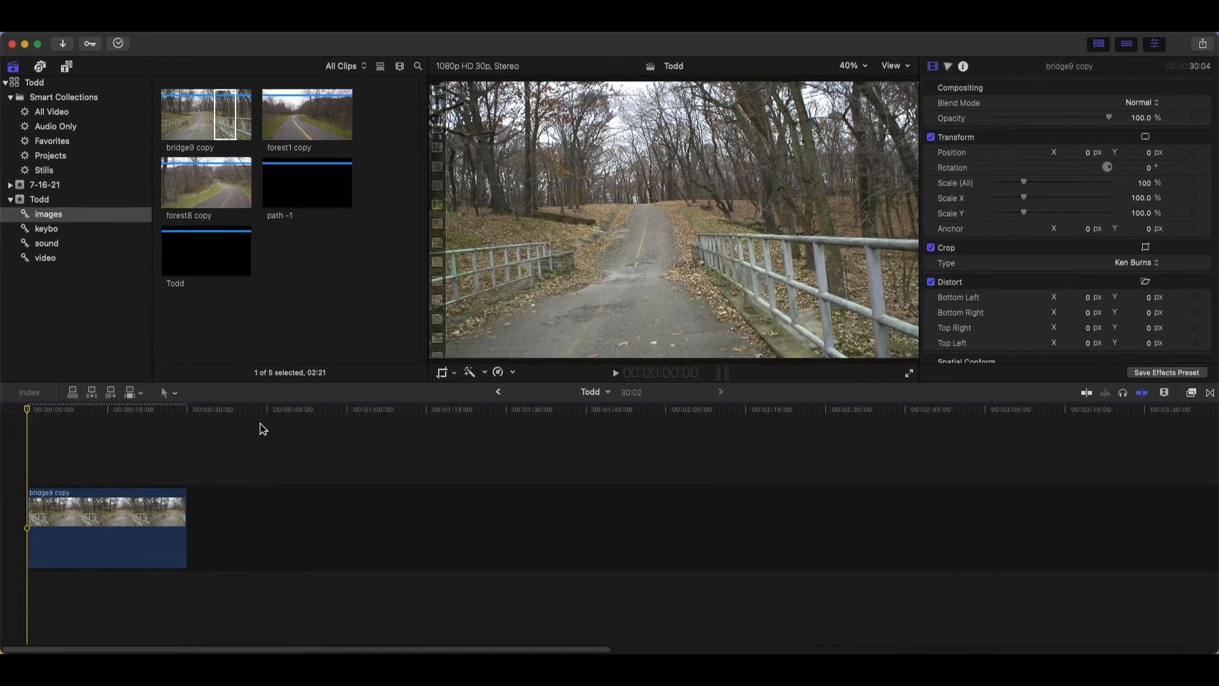
{"action": "left_click", "coordinate": [616, 373]}
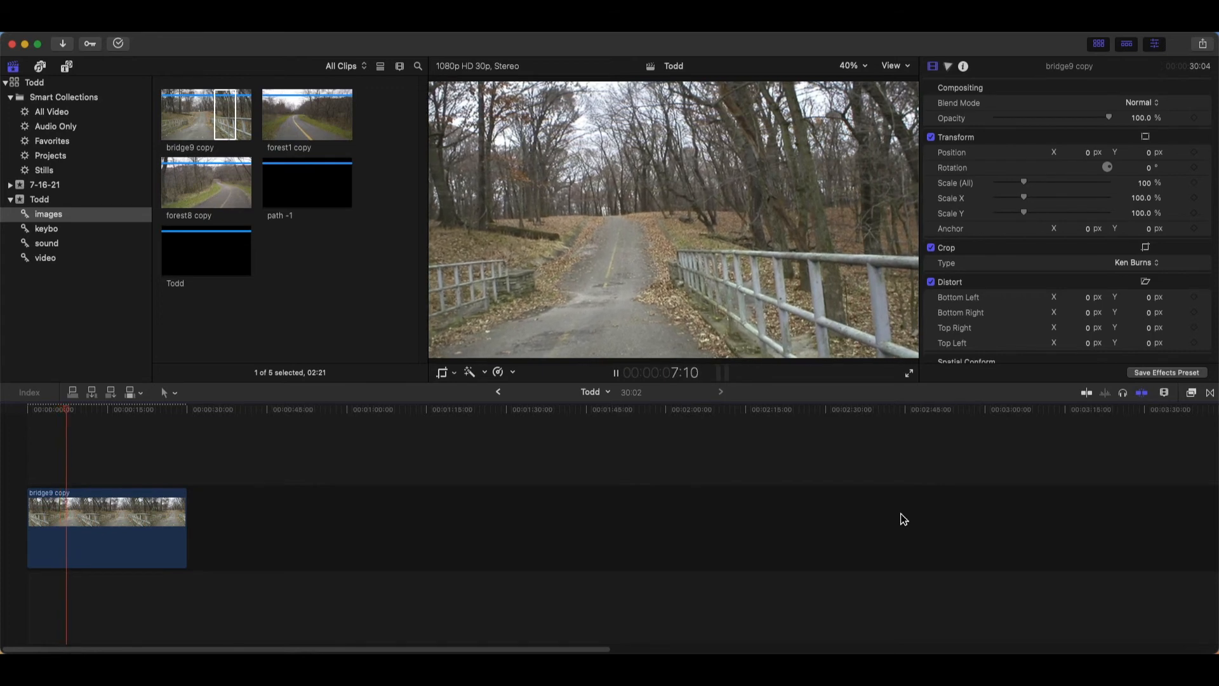
{"action": "key", "text": "l"}
{"action": "key", "text": "l"}
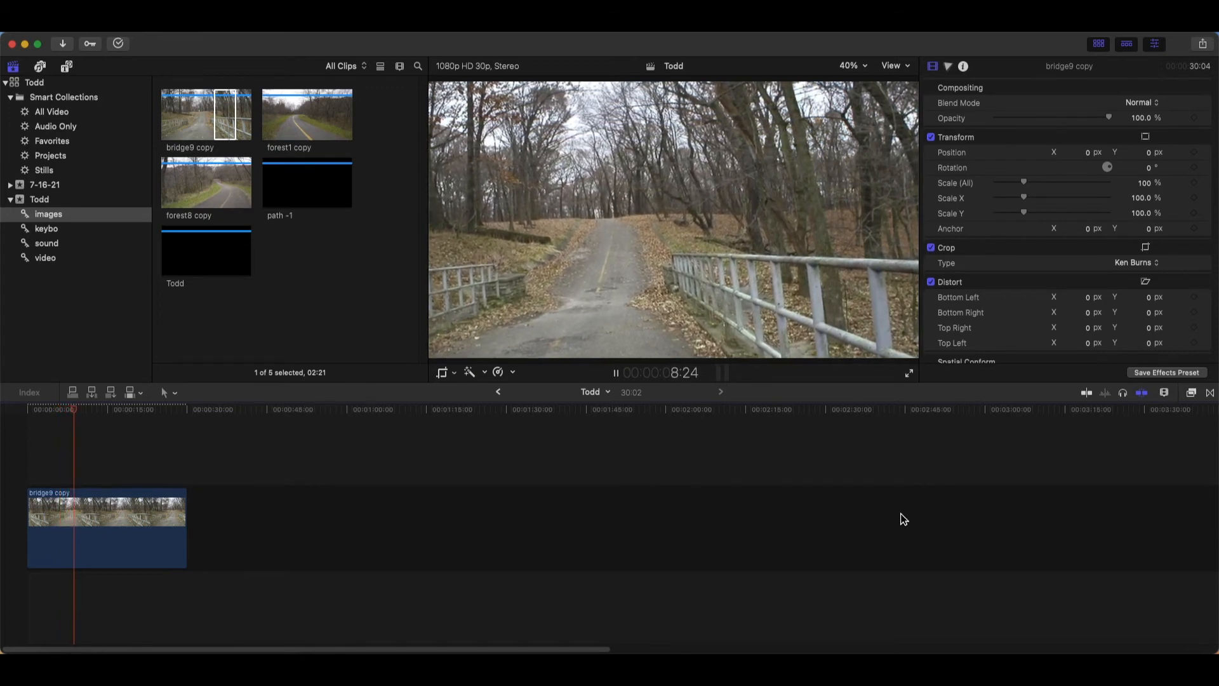
{"action": "key", "text": "space"}
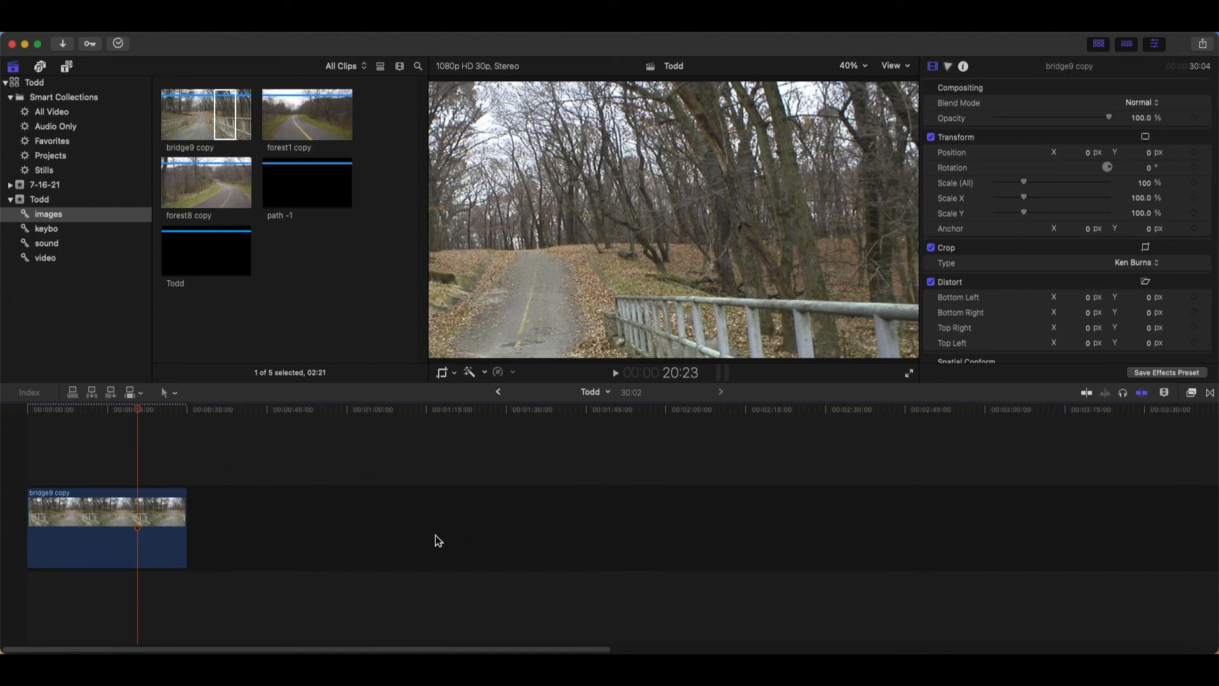
Step: Reset the crop of the bridge9 copy clip to remove its Ken Burns effect
{"action": "left_click", "coordinate": [106, 532]}
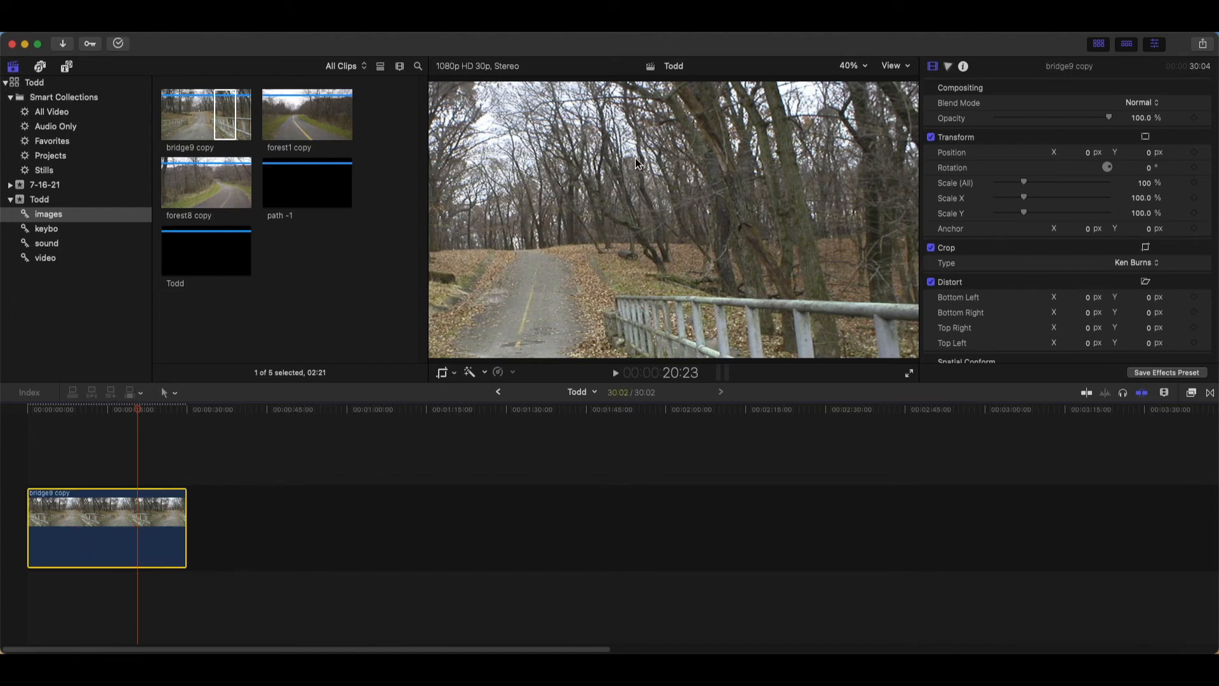
{"action": "key", "text": "shift+c"}
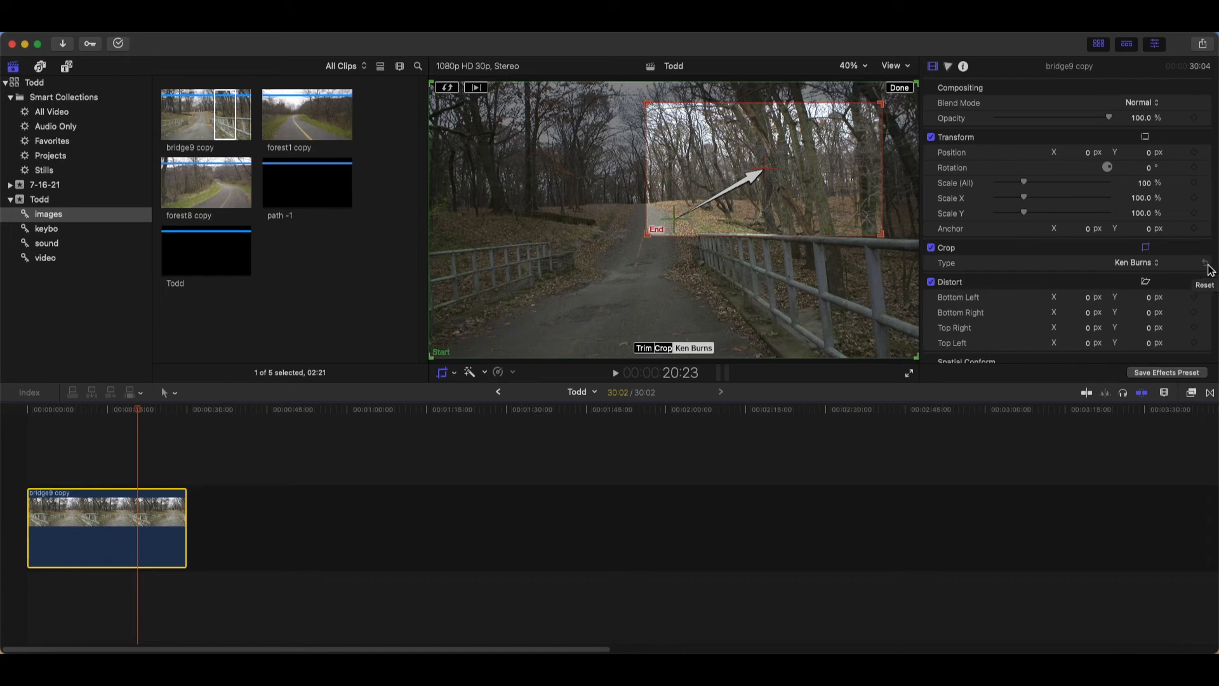
{"action": "left_click", "coordinate": [1206, 265]}
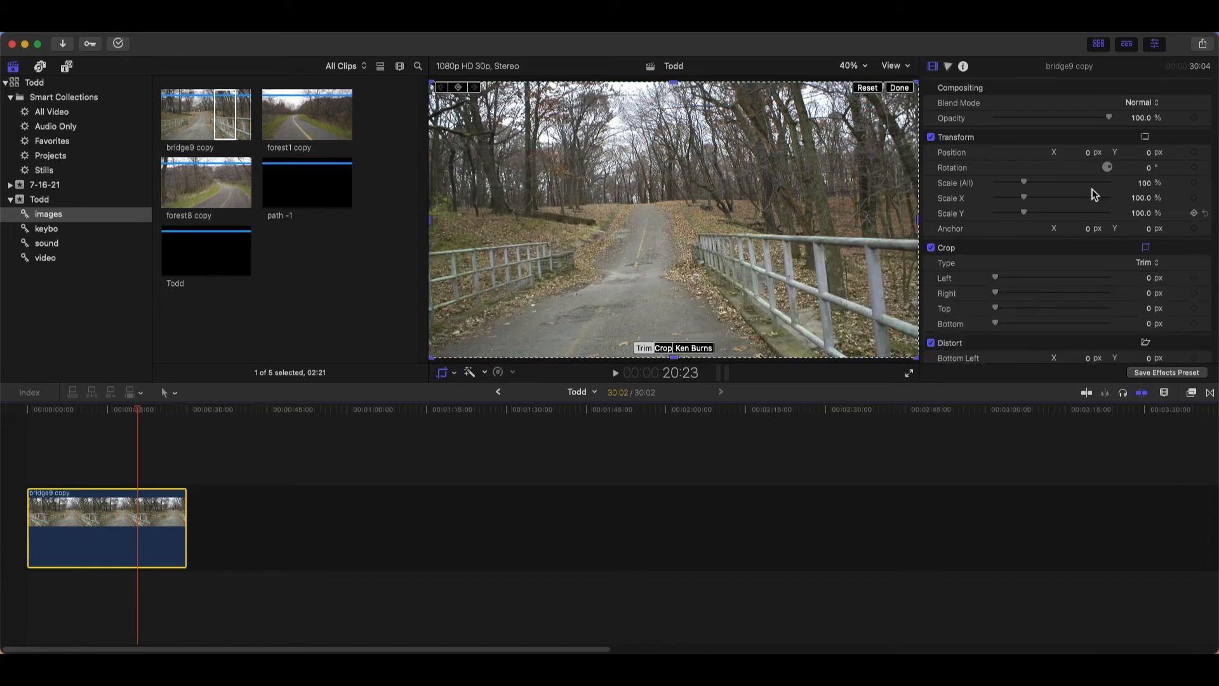
{"action": "left_click", "coordinate": [908, 89]}
{"action": "left_click", "coordinate": [136, 421]}
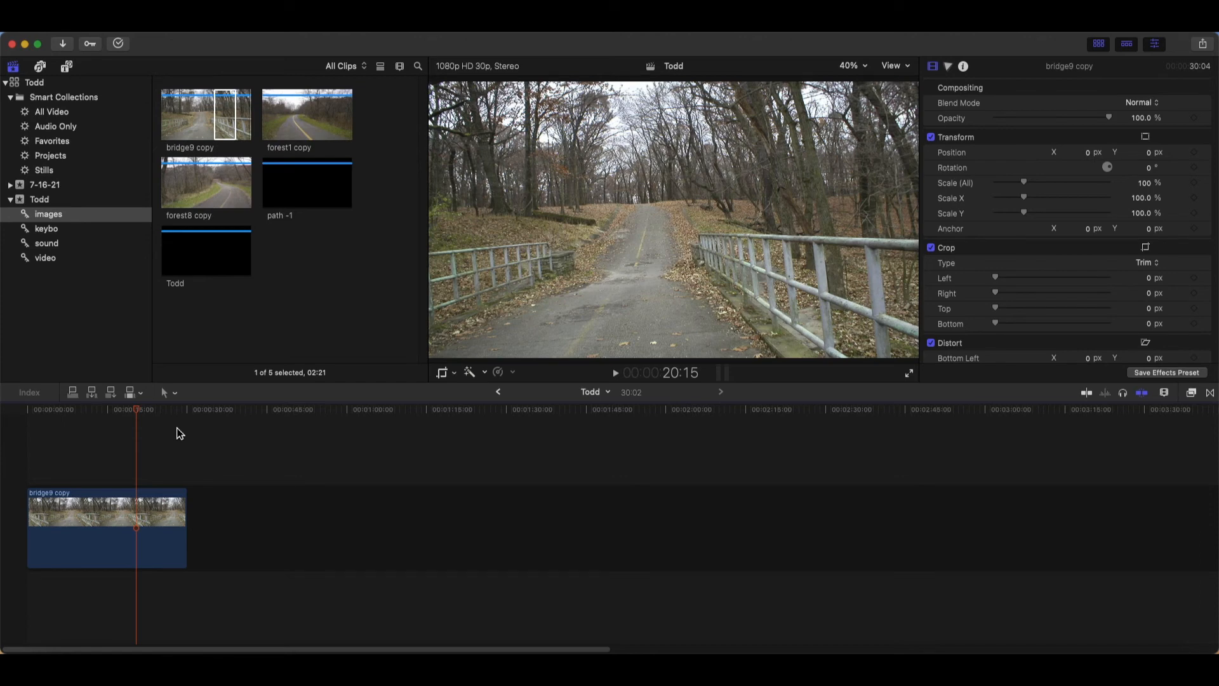
Step: Reapply the Ken Burns crop to the bridge9 copy clip with its End frame over the upper-right trees
{"action": "left_click", "coordinate": [104, 516]}
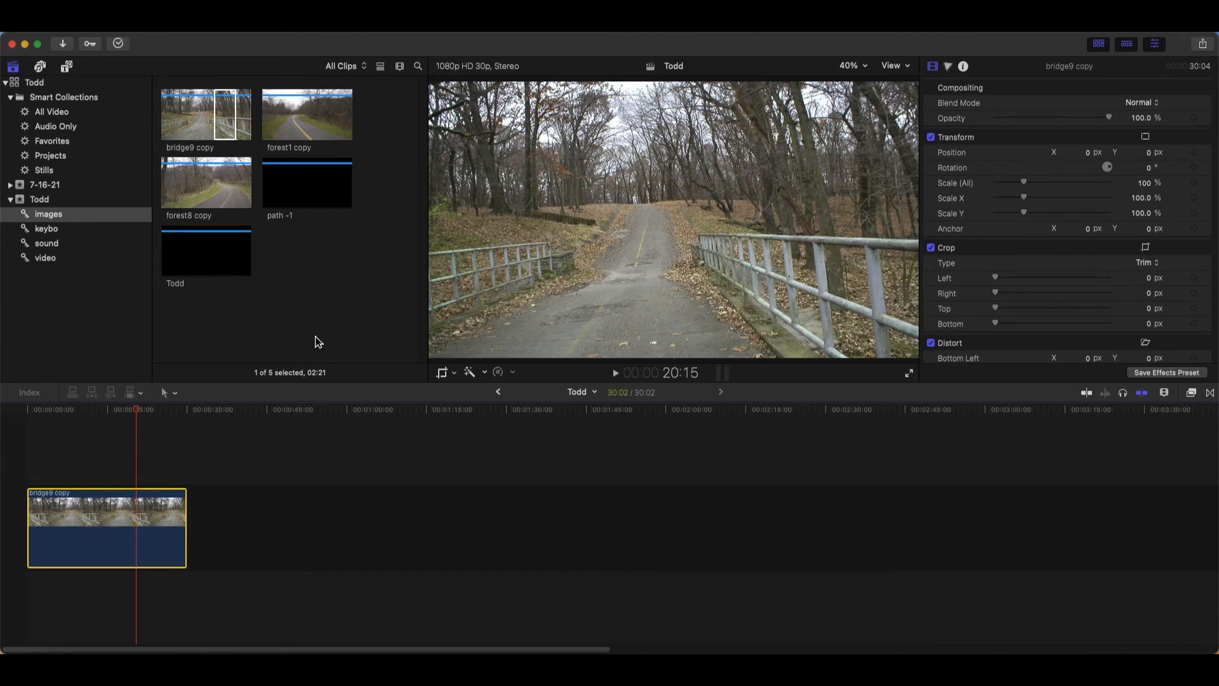
{"action": "right_click", "coordinate": [752, 156]}
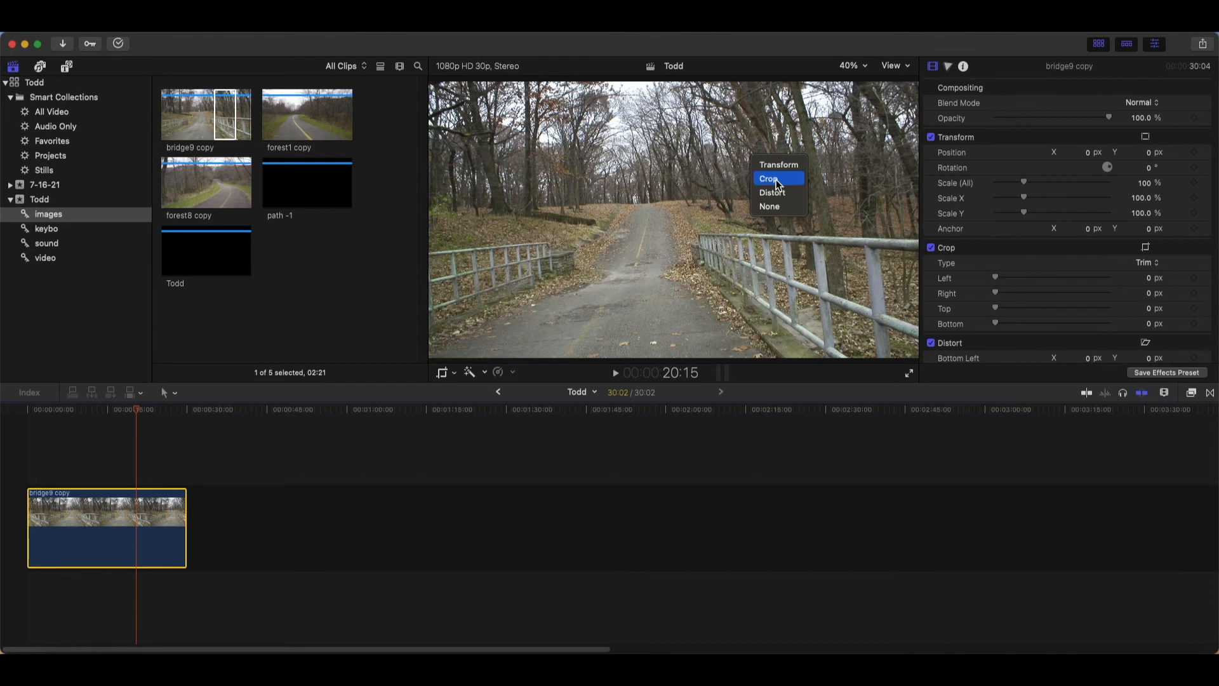
{"action": "left_click", "coordinate": [776, 180]}
{"action": "left_click", "coordinate": [702, 349]}
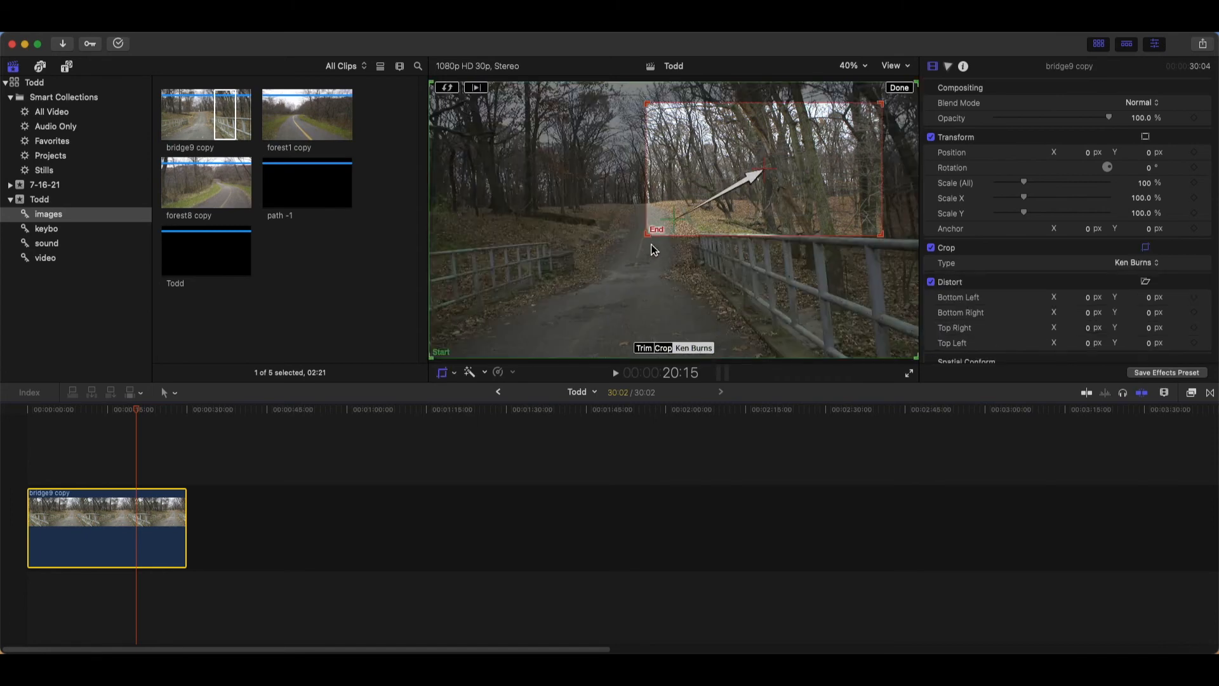
{"action": "left_click", "coordinate": [903, 89]}
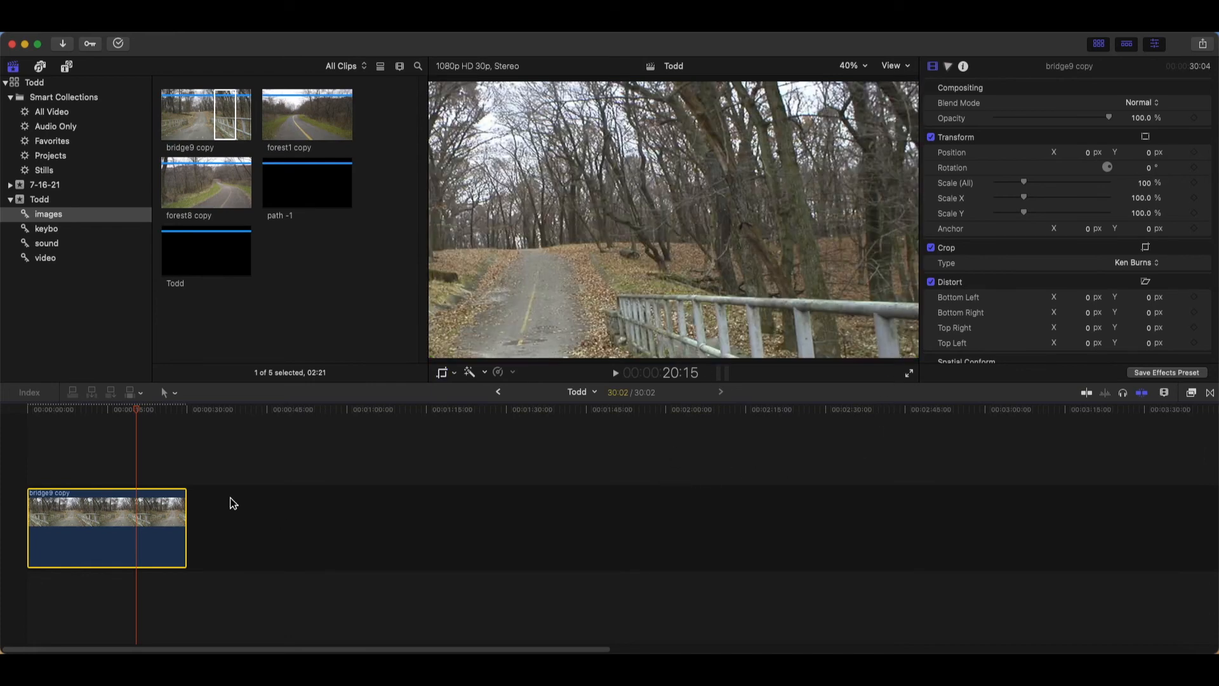
Step: Split the bridge9 copy clip at 14:16 with the Blade tool and return to the Select tool
{"action": "left_click_drag", "start_coordinate": [136, 414], "coordinate": [106, 420]}
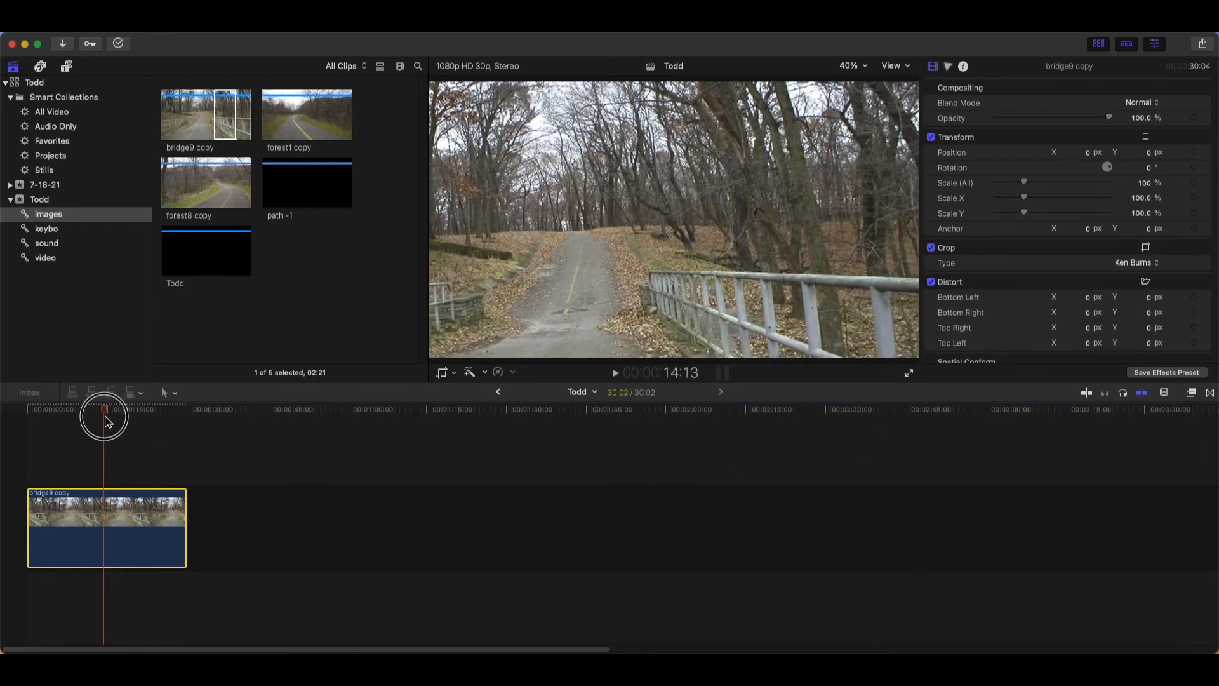
{"action": "left_click", "coordinate": [169, 392]}
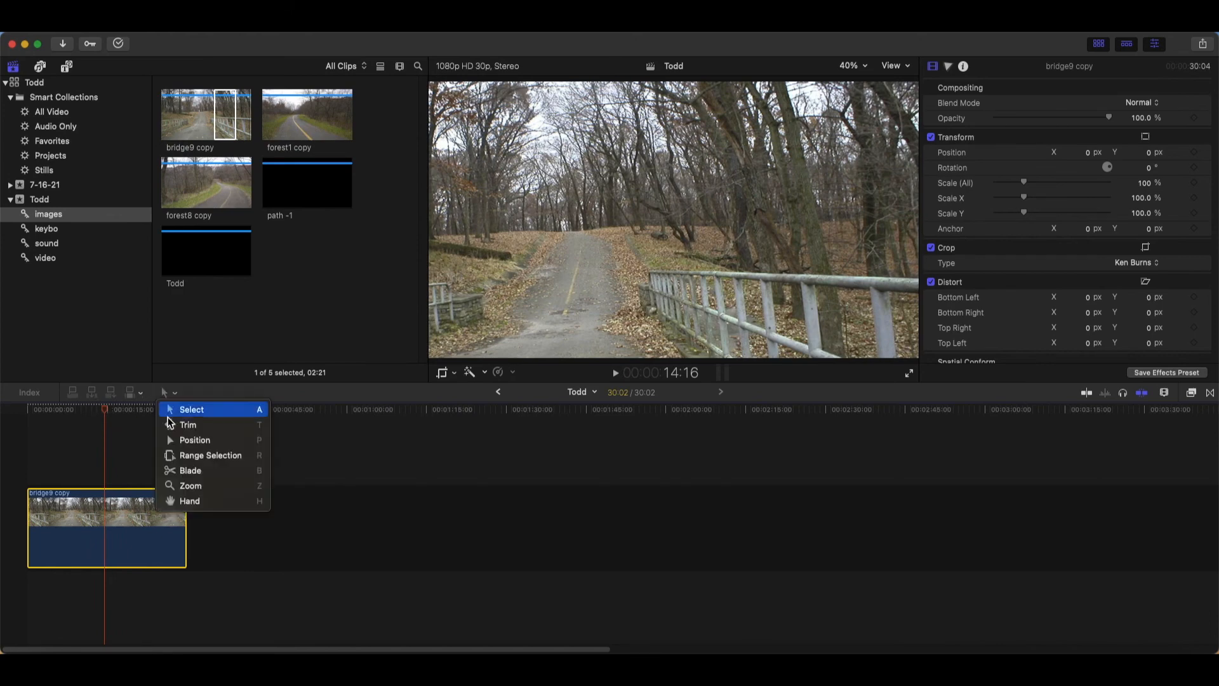
{"action": "left_click", "coordinate": [177, 476]}
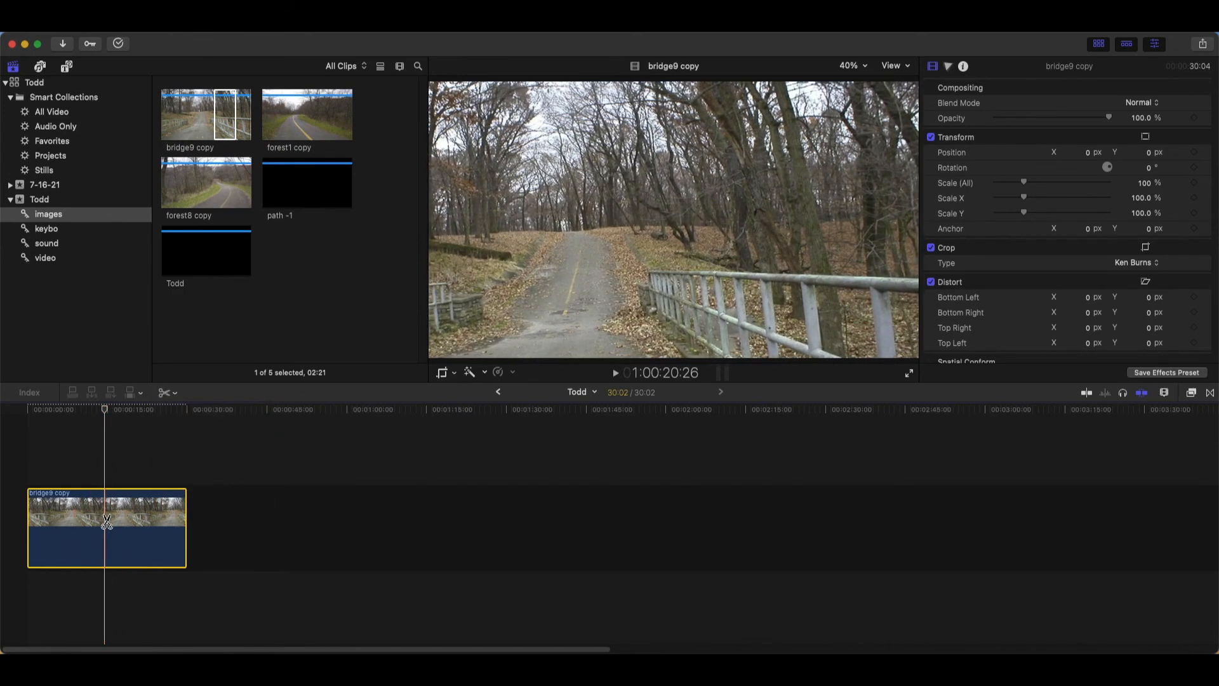
{"action": "left_click", "coordinate": [107, 522]}
{"action": "key", "text": "super+4"}
{"action": "left_click", "coordinate": [169, 392]}
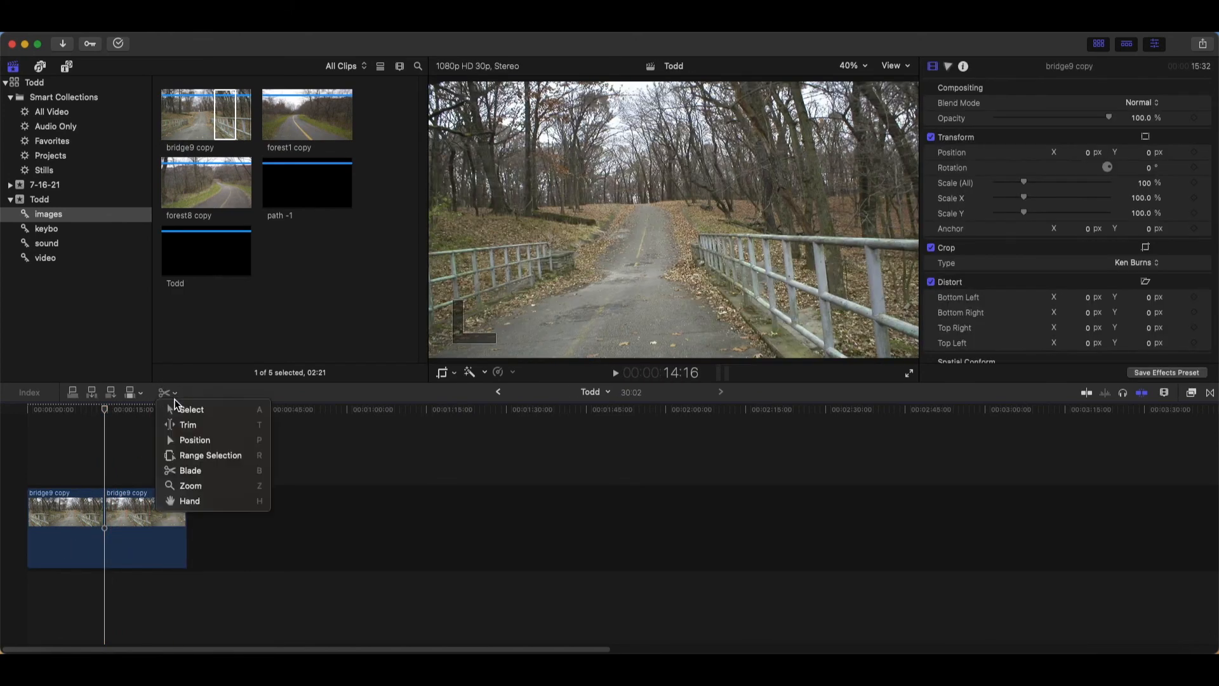
{"action": "left_click", "coordinate": [177, 409]}
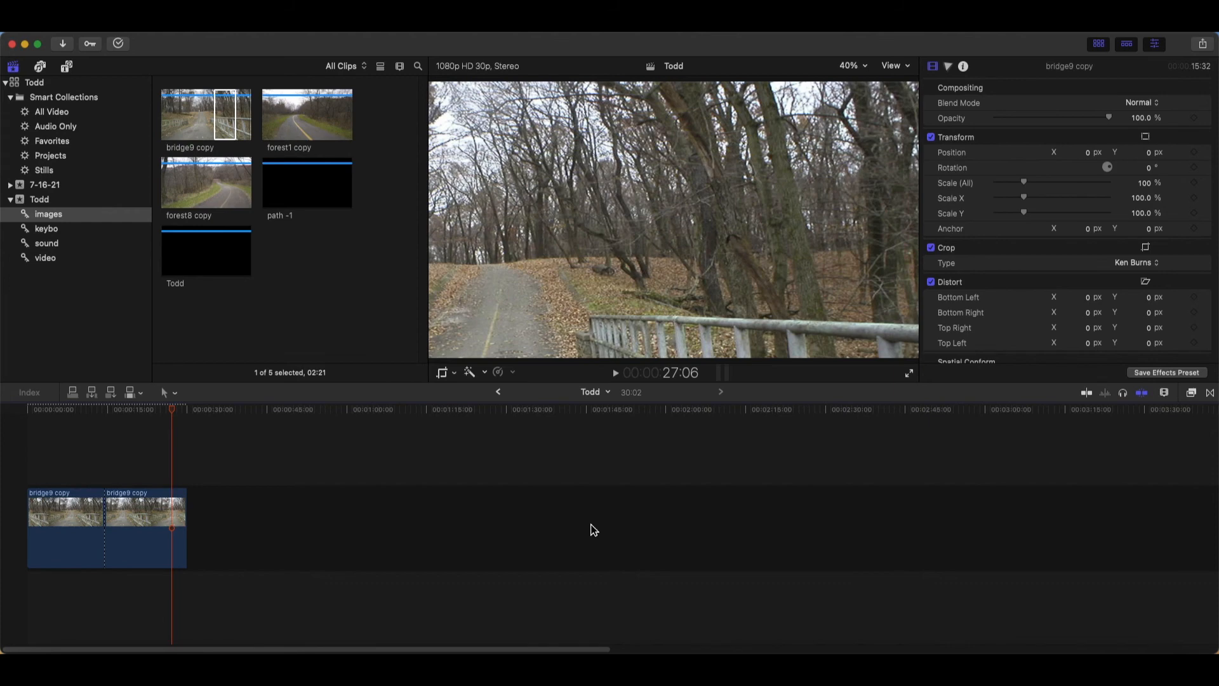
Step: Swap the Start and End frames of the second bridge9 copy segment's Ken Burns crop and play back the result
{"action": "left_click", "coordinate": [162, 537]}
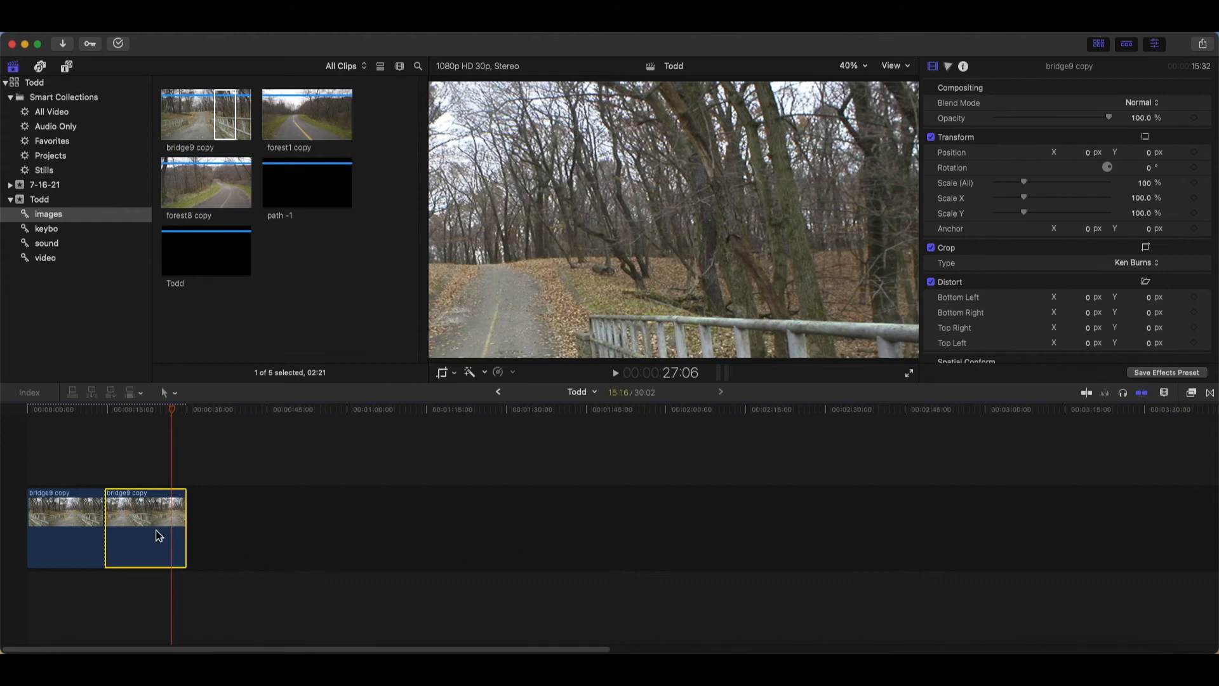
{"action": "right_click", "coordinate": [527, 270]}
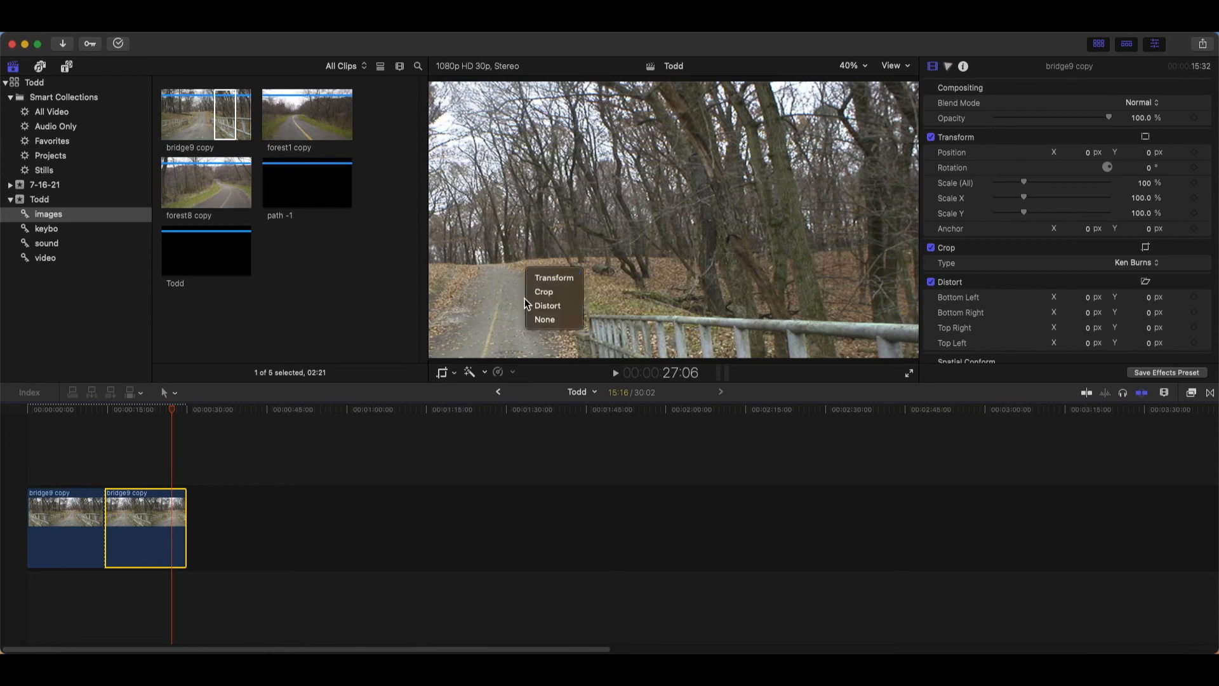
{"action": "left_click", "coordinate": [534, 292]}
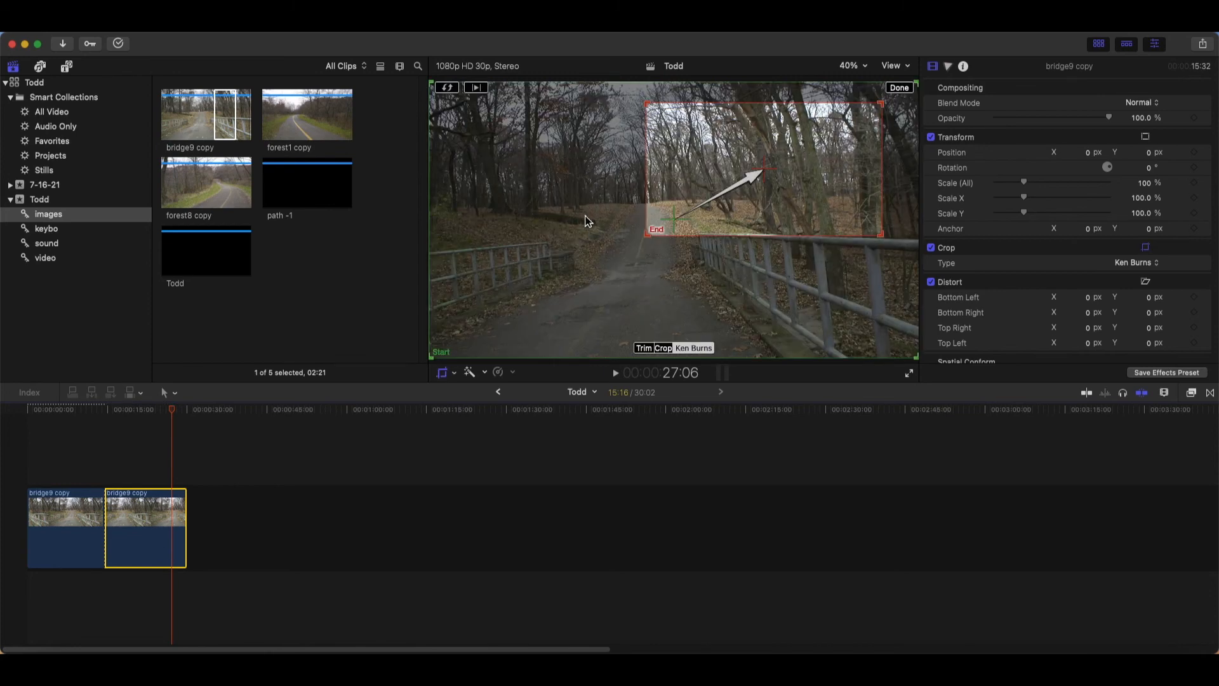
{"action": "left_click", "coordinate": [448, 88]}
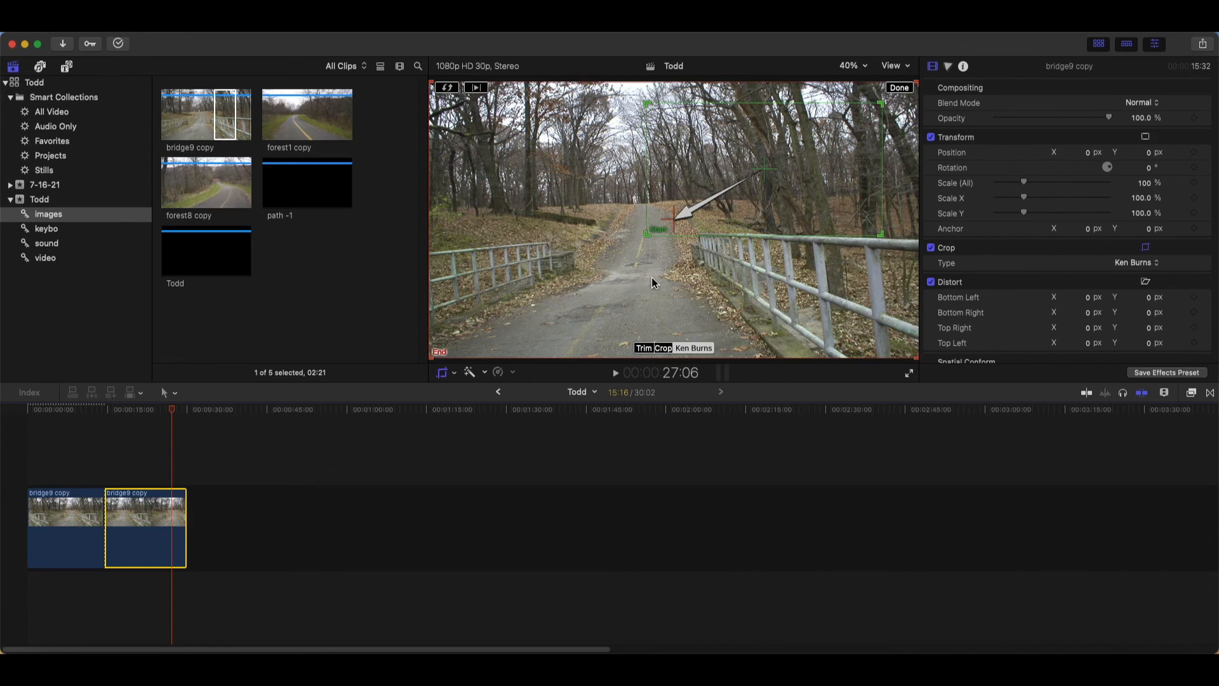
{"action": "left_click", "coordinate": [898, 88]}
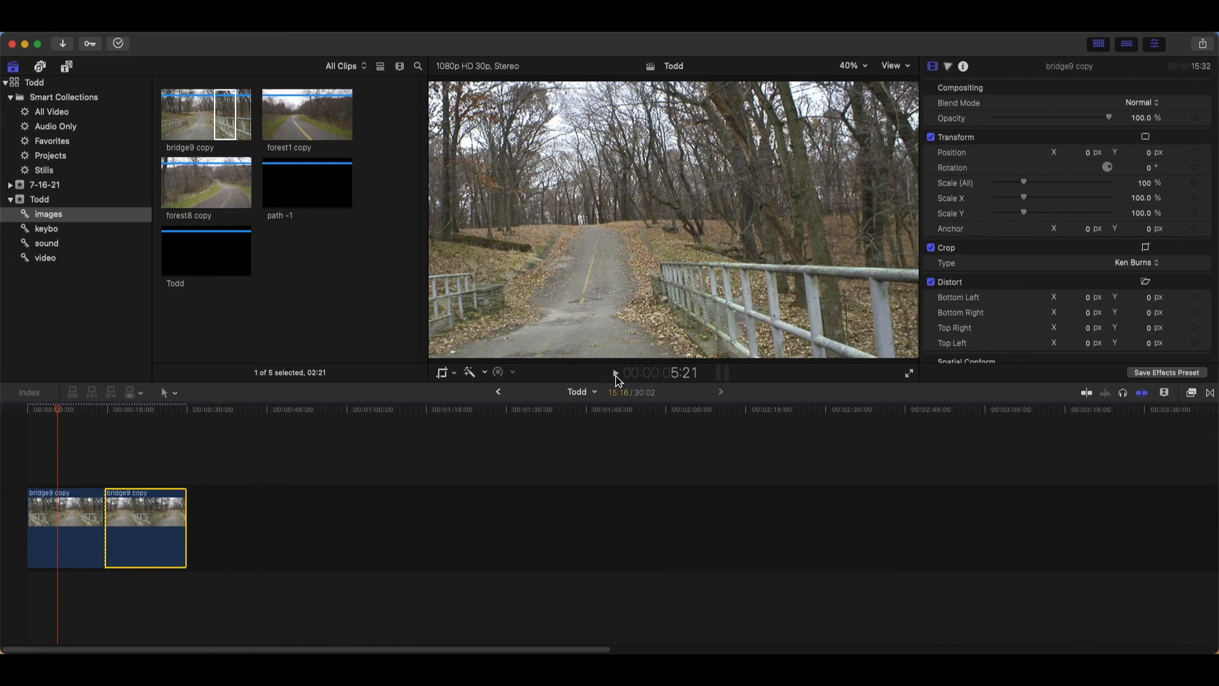
{"action": "left_click", "coordinate": [616, 373]}
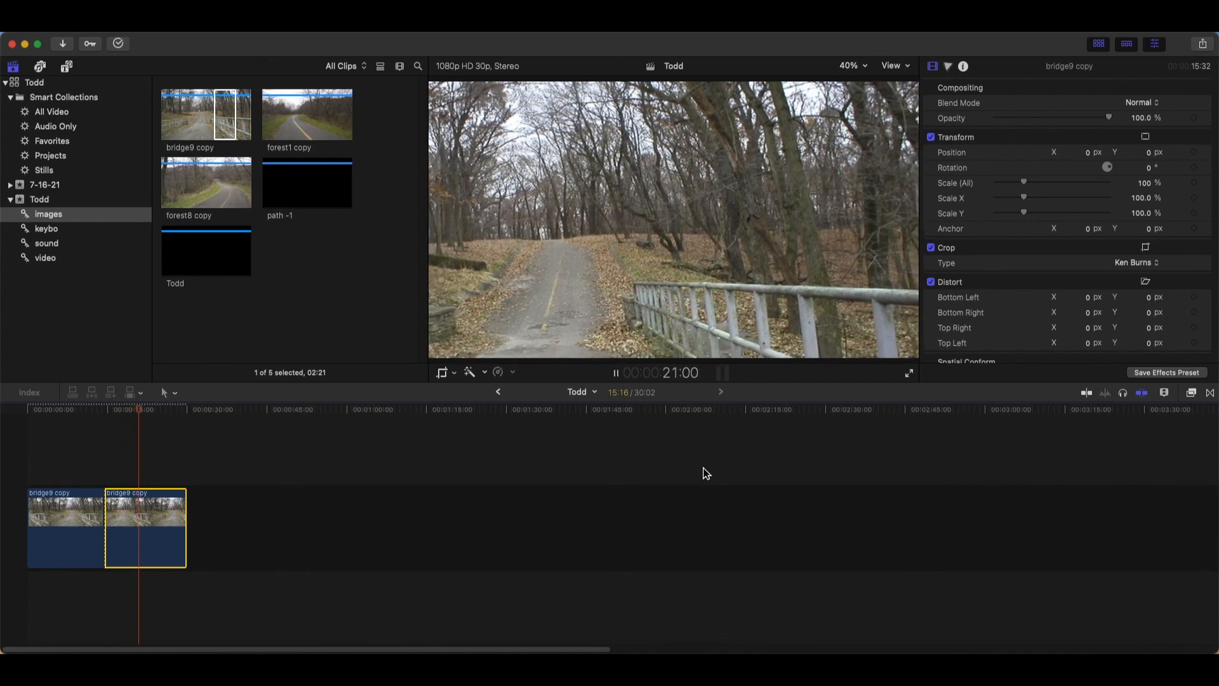
Step: Move the second segment's Ken Burns End frame toward the image's lower-right railing, keeping its 100% scale, and play back the movement
{"action": "key", "text": "shift+c"}
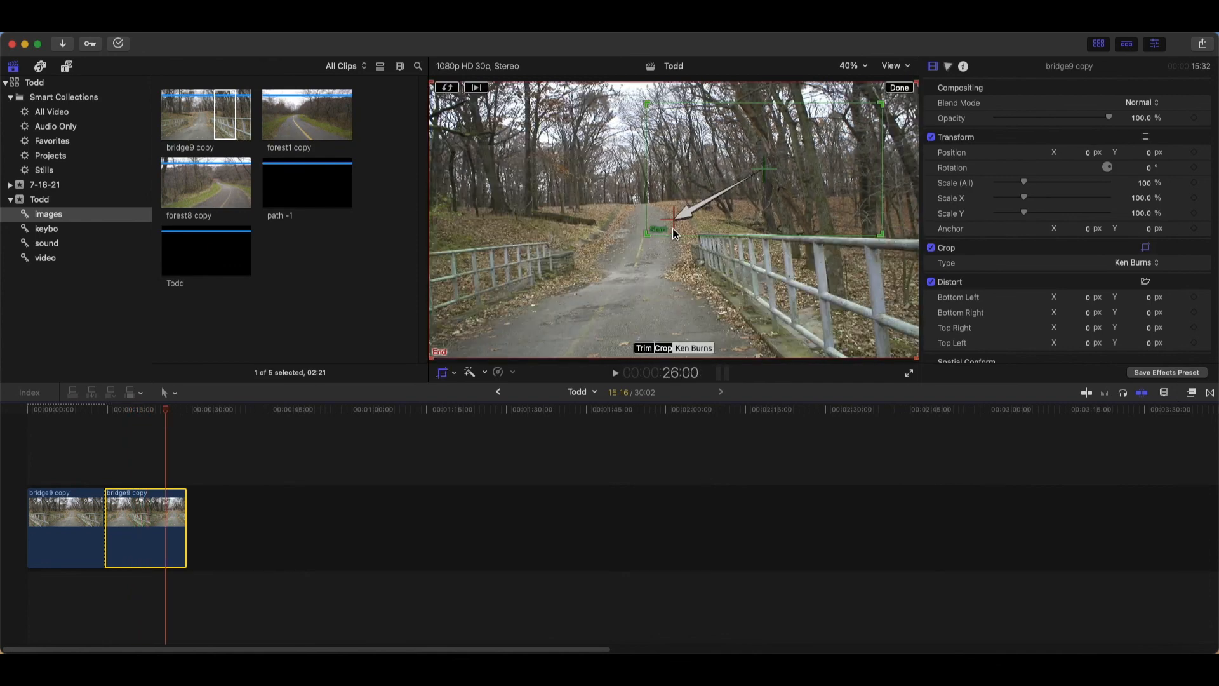
{"action": "left_click_drag", "start_coordinate": [670, 228], "coordinate": [678, 223]}
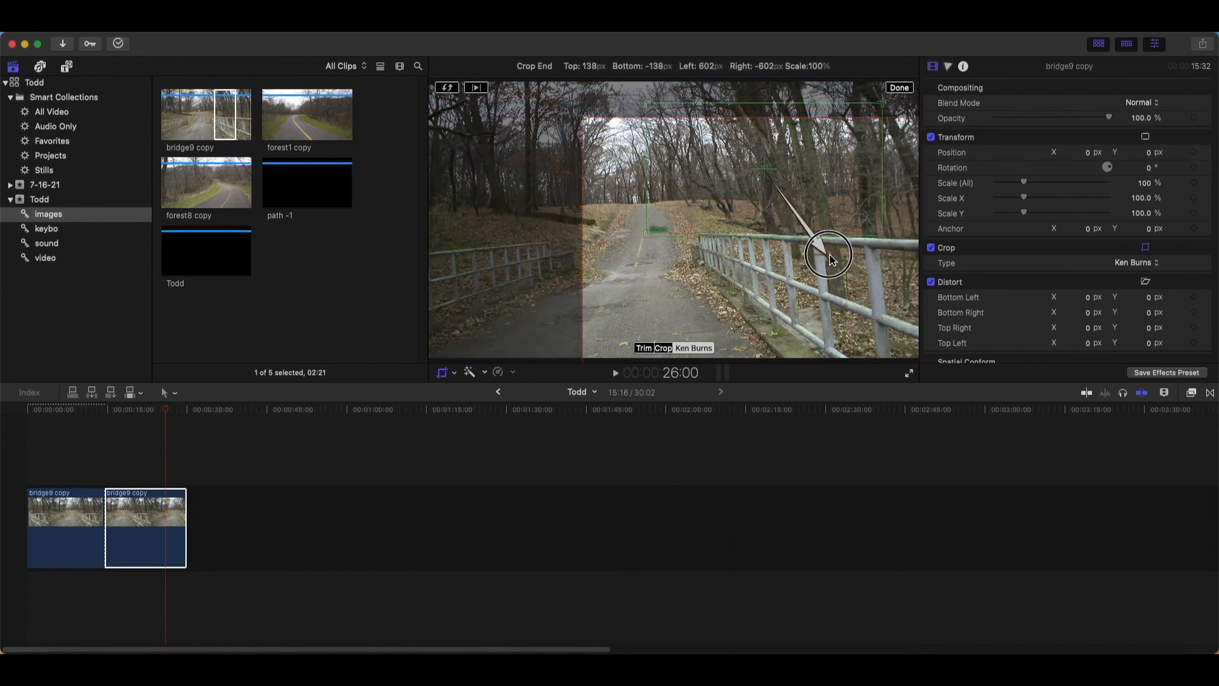
{"action": "left_click", "coordinate": [616, 373]}
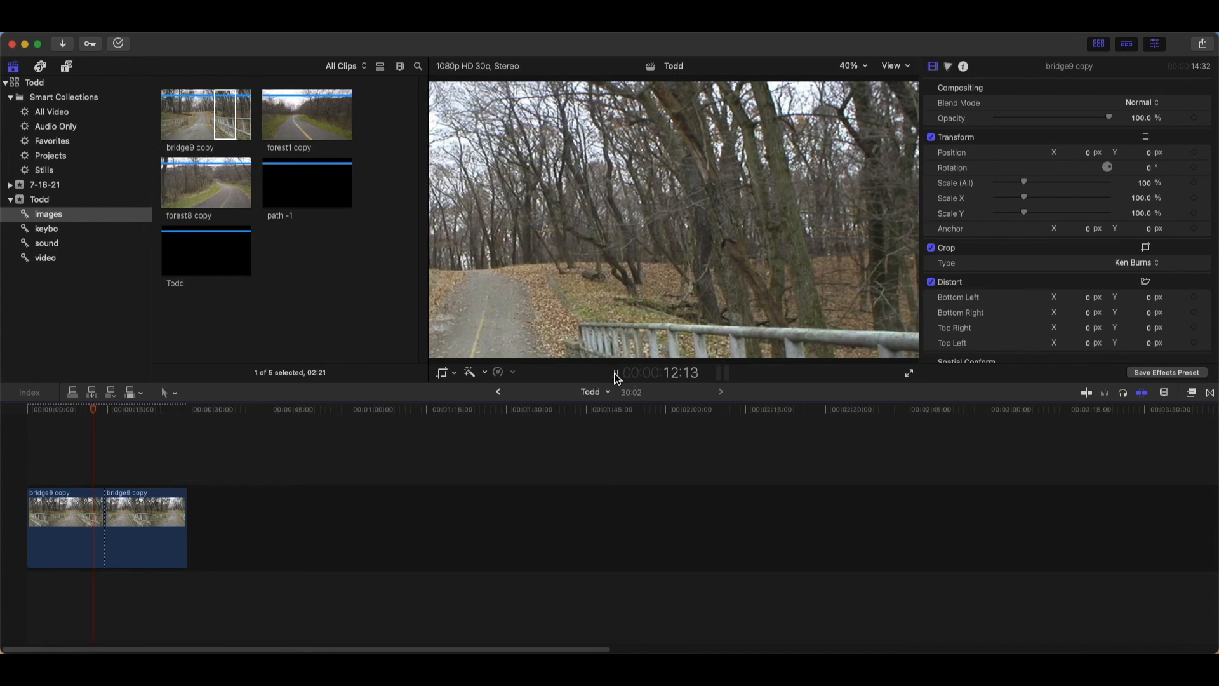